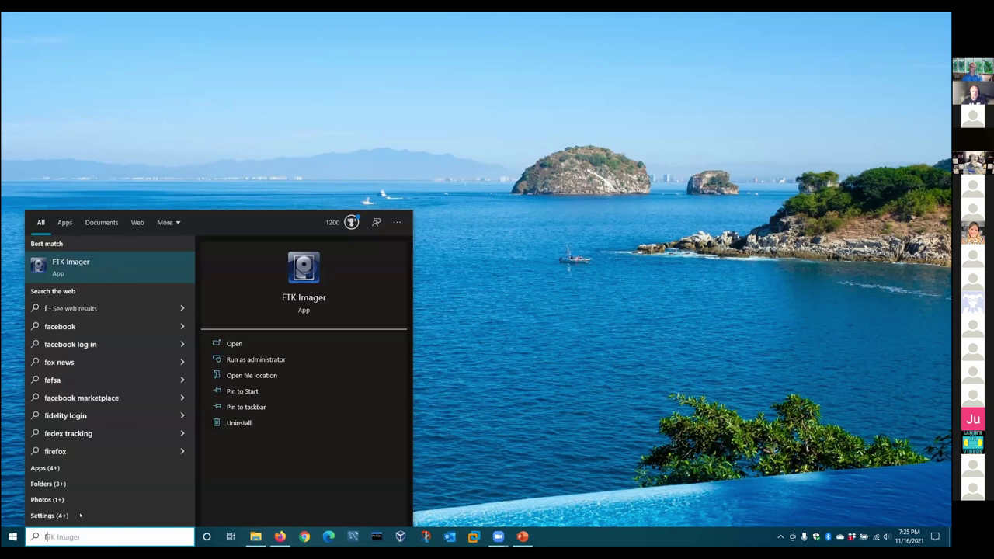
# - Launch FTK Imager and load the drive as an evidence item
pyautogui.click(58, 268)
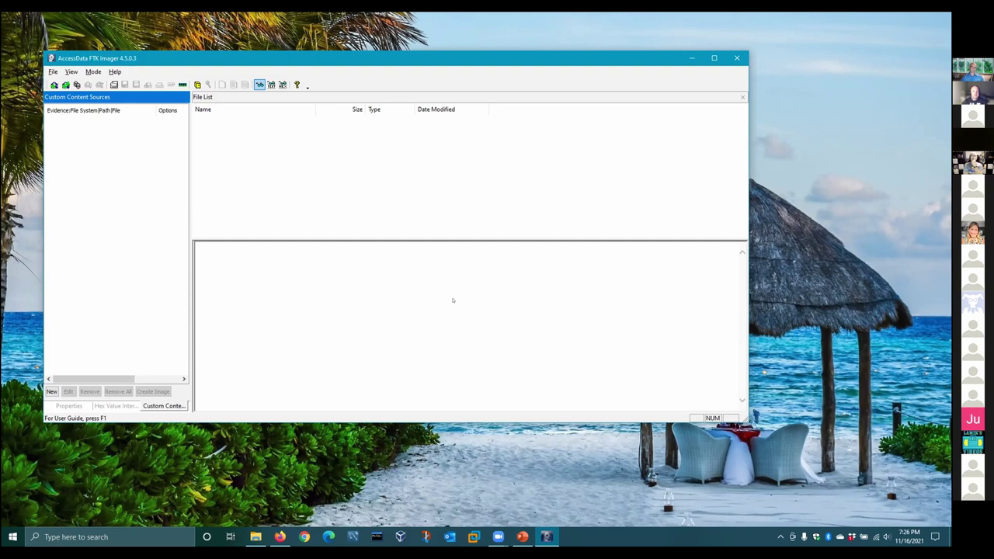
pyautogui.click(395, 309)
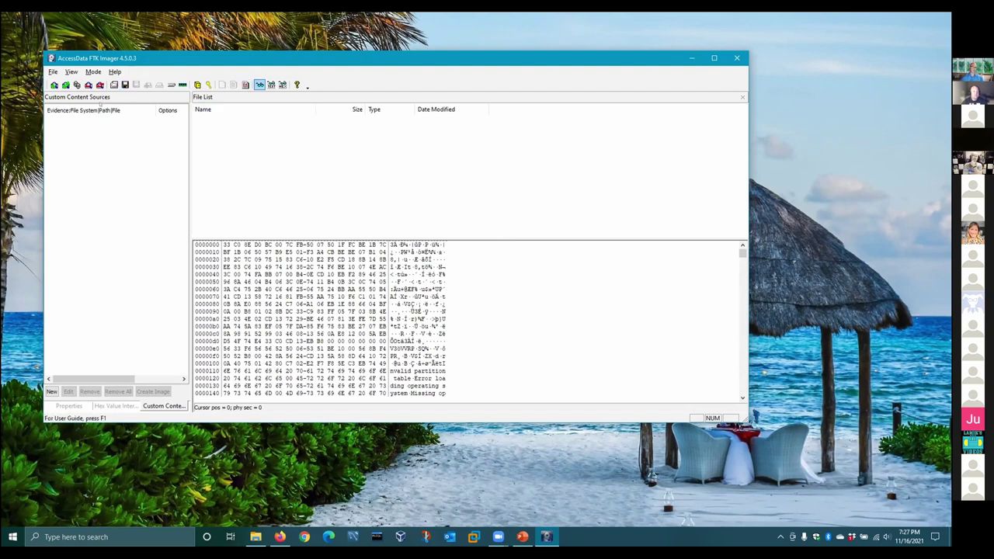
# - Start a new disk image with the physical drive PHYSICALDRIVE5, the Kingston DataTraveler 2.0 USB Device, as its source
pyautogui.click(113, 85)
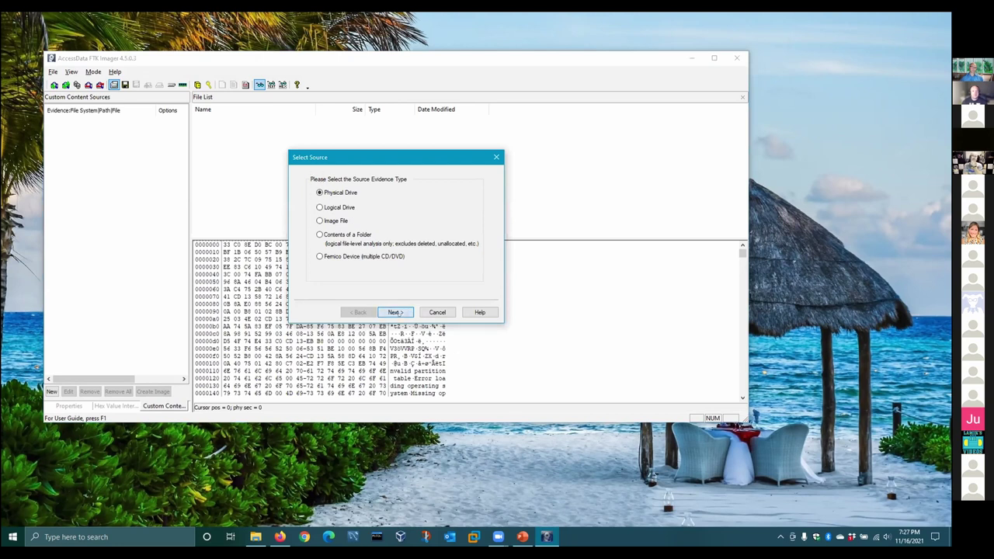
pyautogui.click(396, 312)
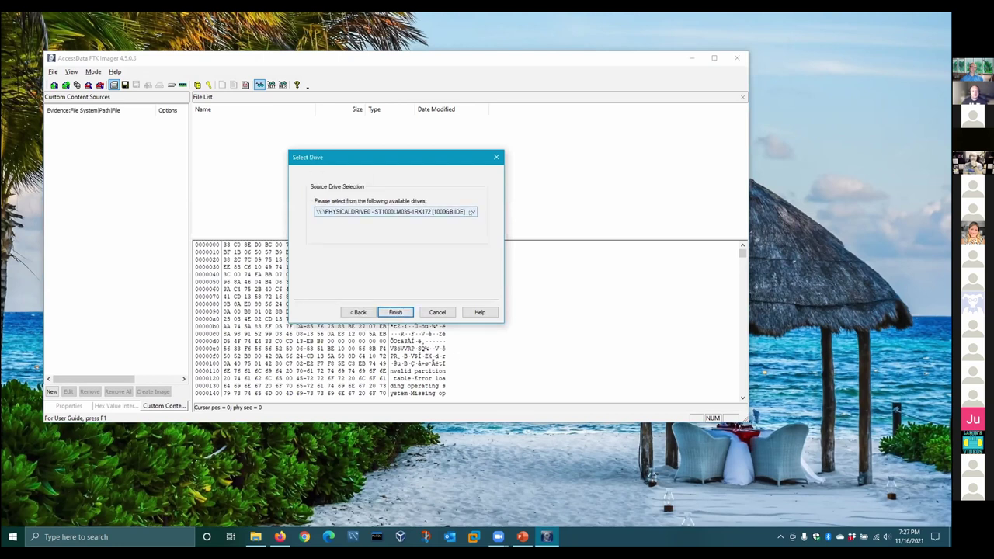
pyautogui.click(469, 211)
pyautogui.click(416, 240)
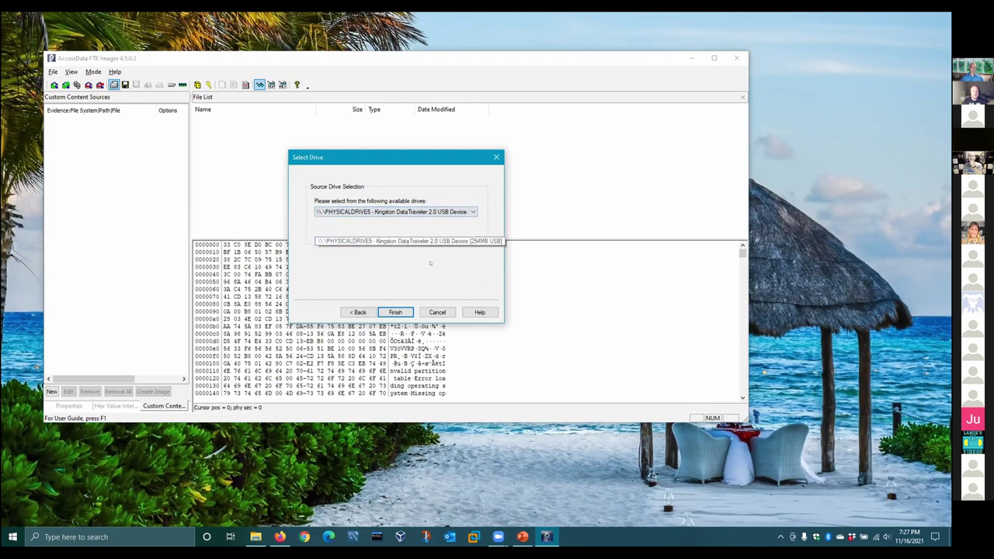
pyautogui.click(395, 312)
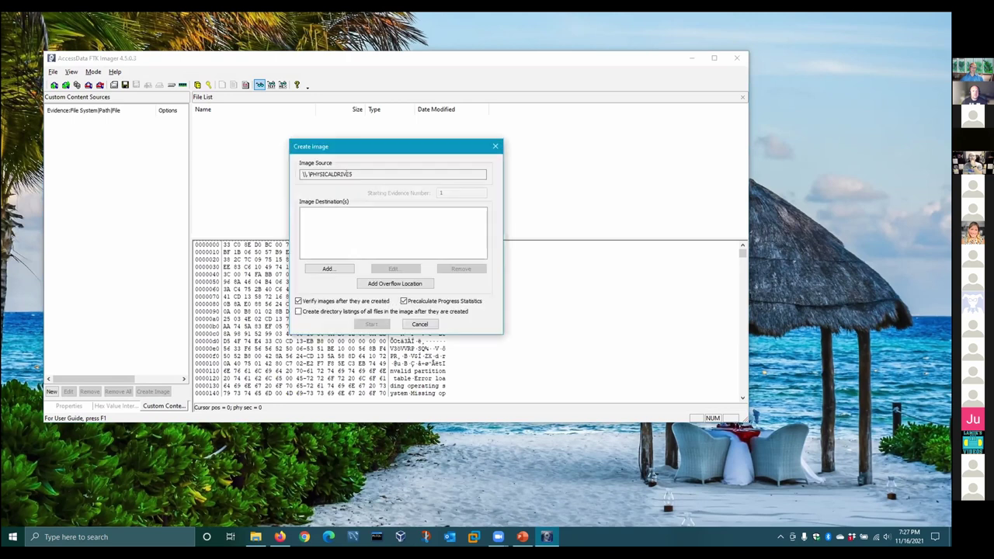
# - Add a Raw (dd) image destination and enter case number 2021-11-16 and evidence number 01
pyautogui.click(327, 269)
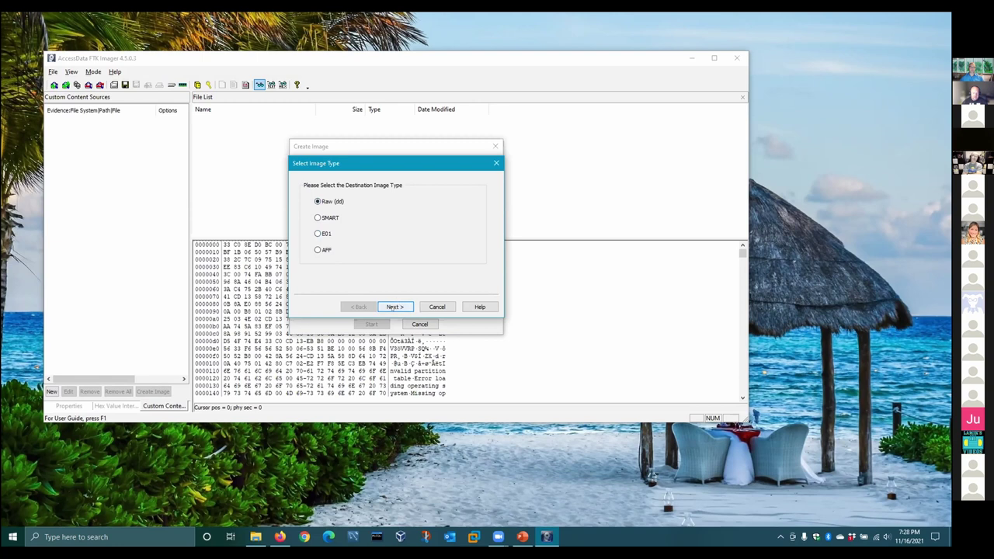
pyautogui.click(395, 307)
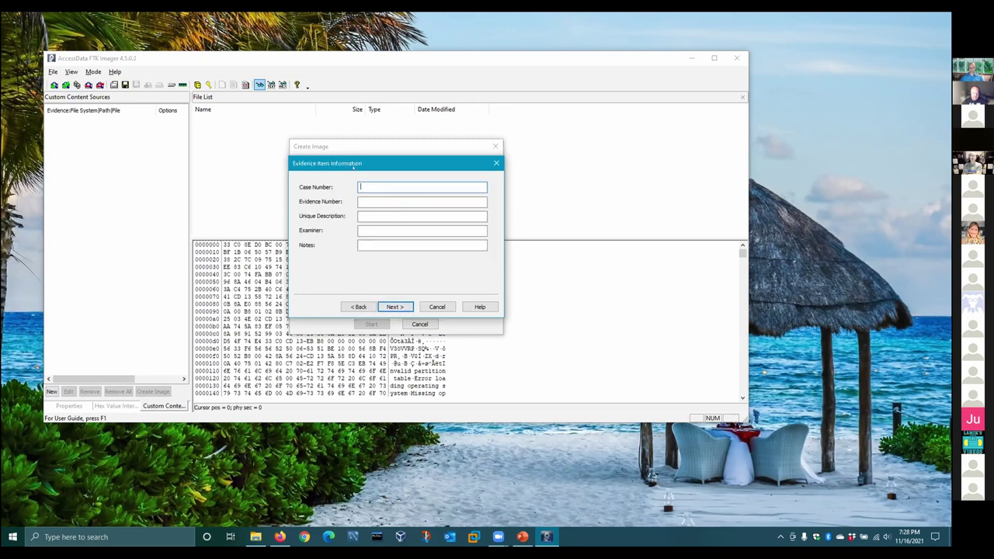
pyautogui.write('2021-11-16')
pyautogui.click(370, 198)
pyautogui.write('01')
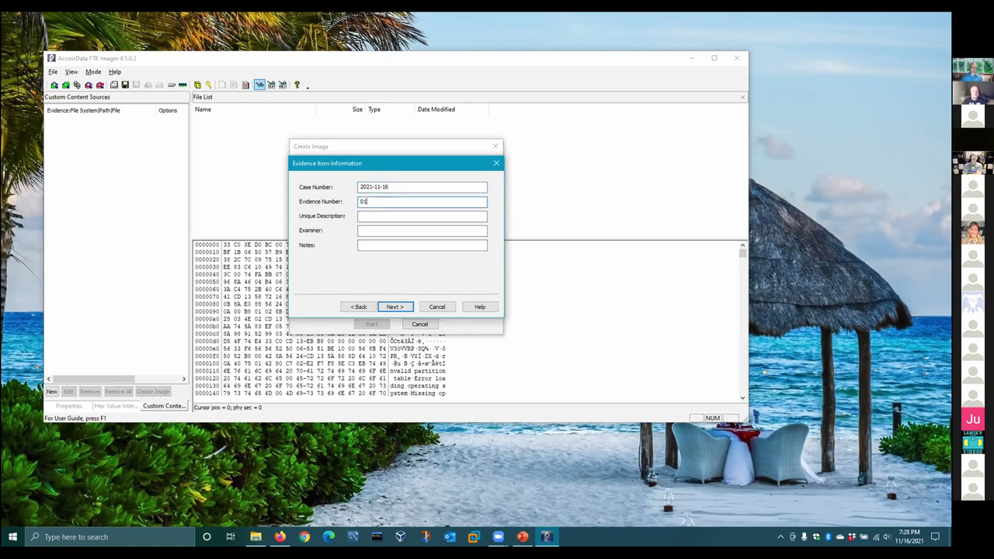
# - Complete the evidence information with the unique description "Kingston USB Drive", the examiner's name and the note "This is a thumbdrive"
pyautogui.click(375, 215)
pyautogui.write('Kingston USB')
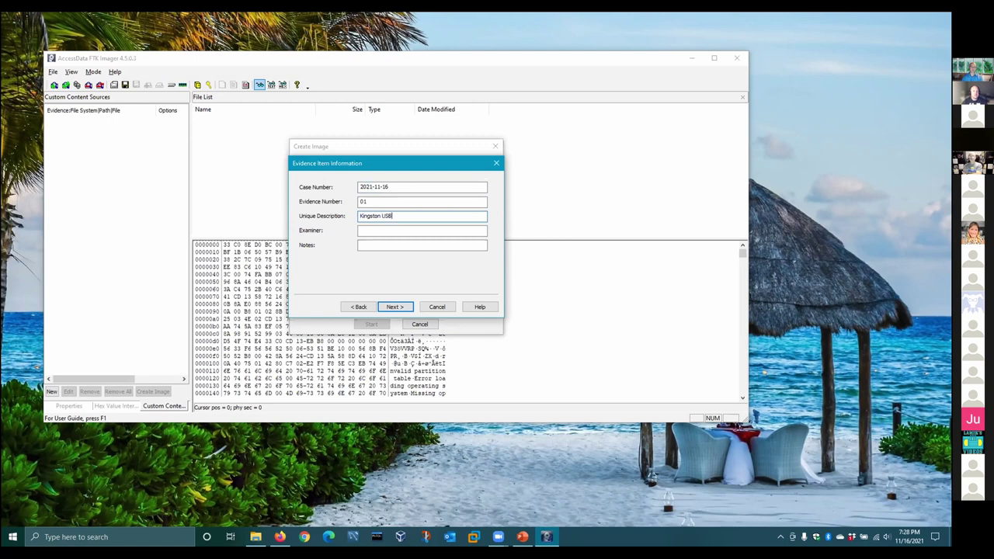
pyautogui.write(' Drive')
pyautogui.press('Tab')
pyautogui.write('Jim')
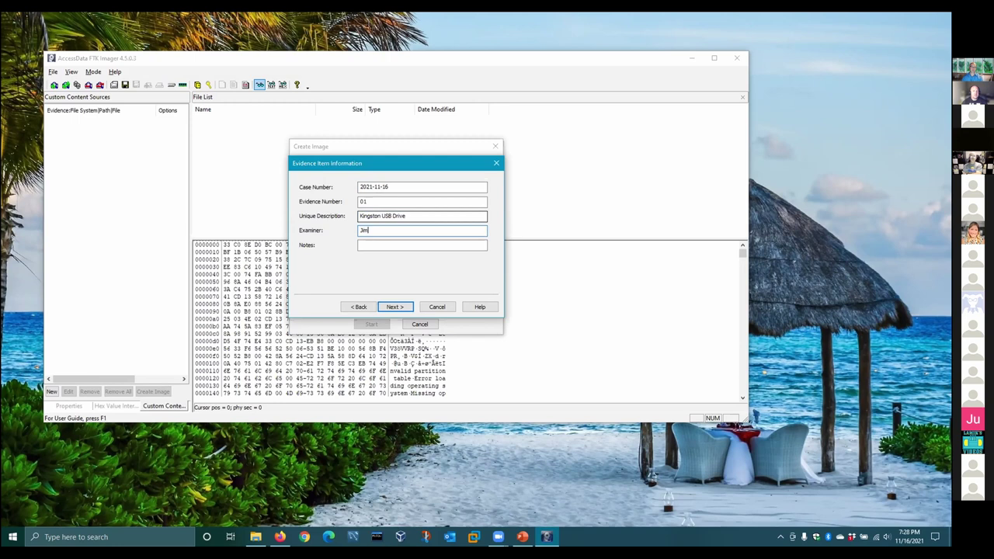
pyautogui.write('This is a thumbdrive')
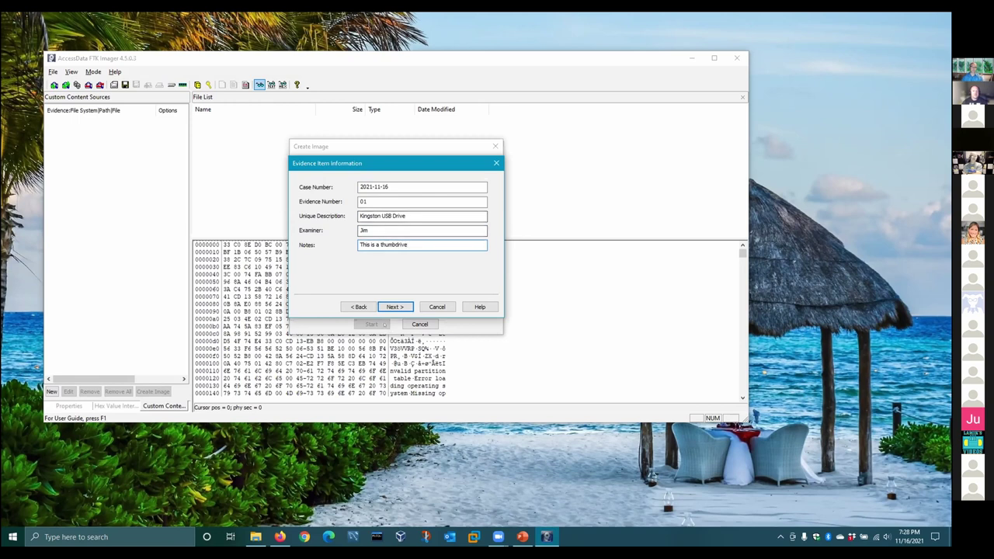
pyautogui.click(395, 307)
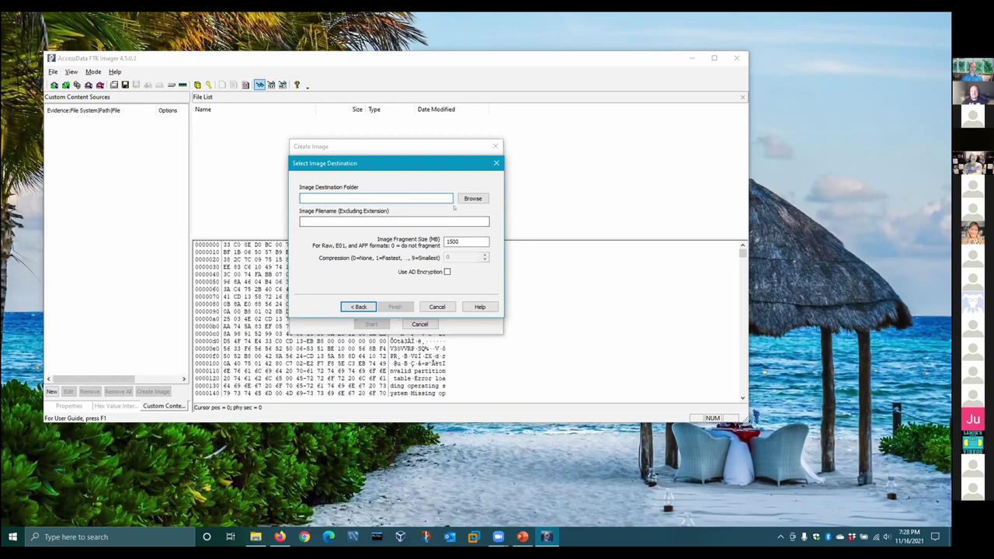
# - Set the image destination folder to D:\SWFL_Presentation\FTK_Images
pyautogui.click(473, 198)
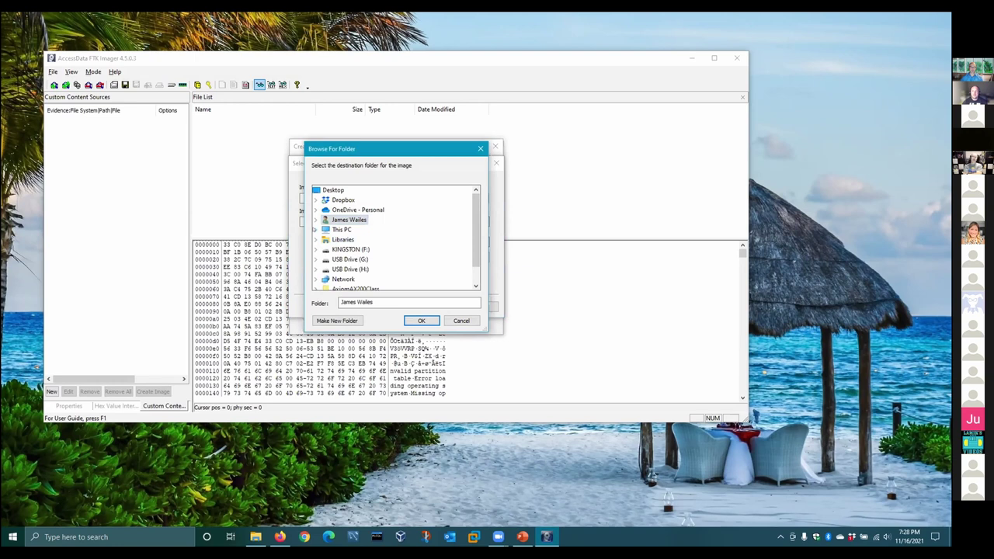
pyautogui.click(314, 229)
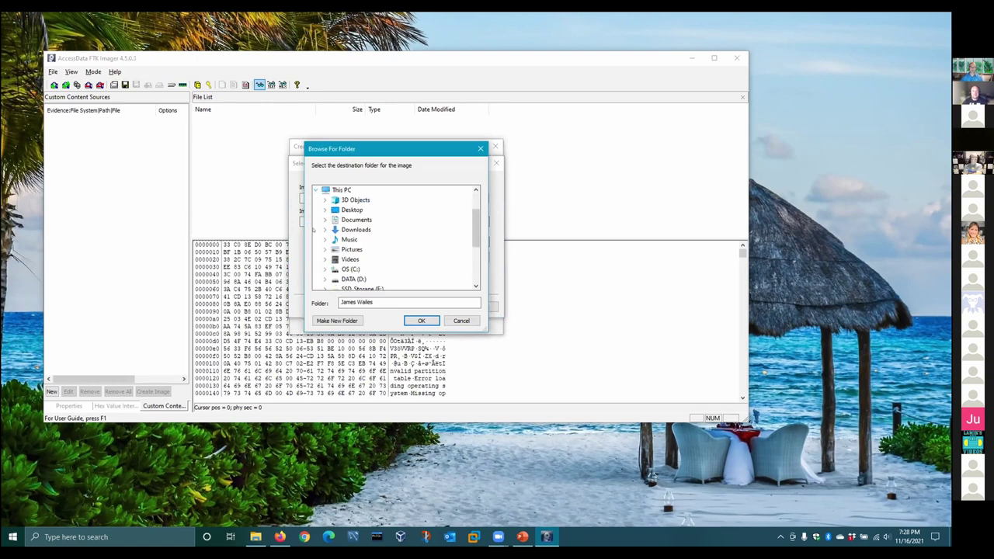
pyautogui.scroll(-3, 366, 251)
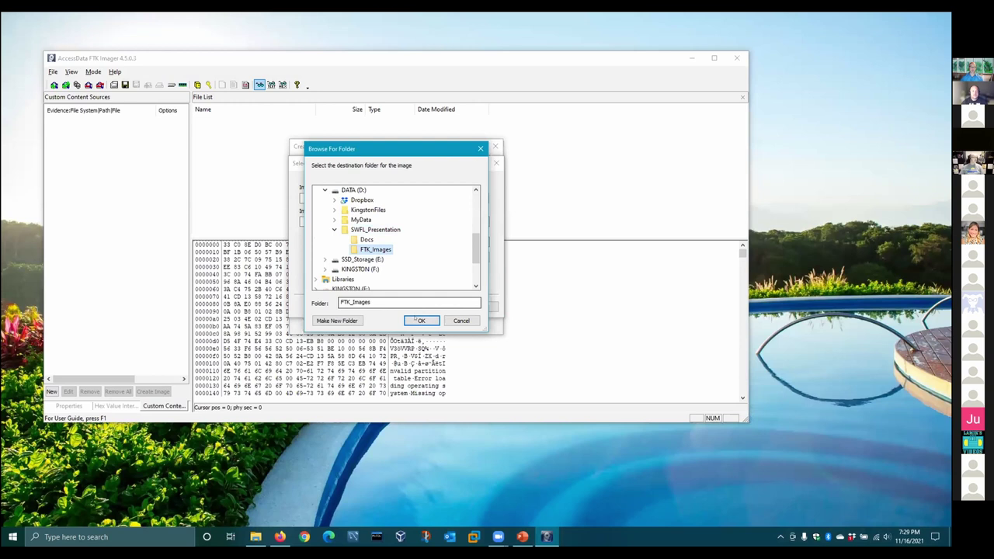
pyautogui.click(421, 321)
# - Name the image file KingstonDrive and finish the image destination setup
pyautogui.click(328, 220)
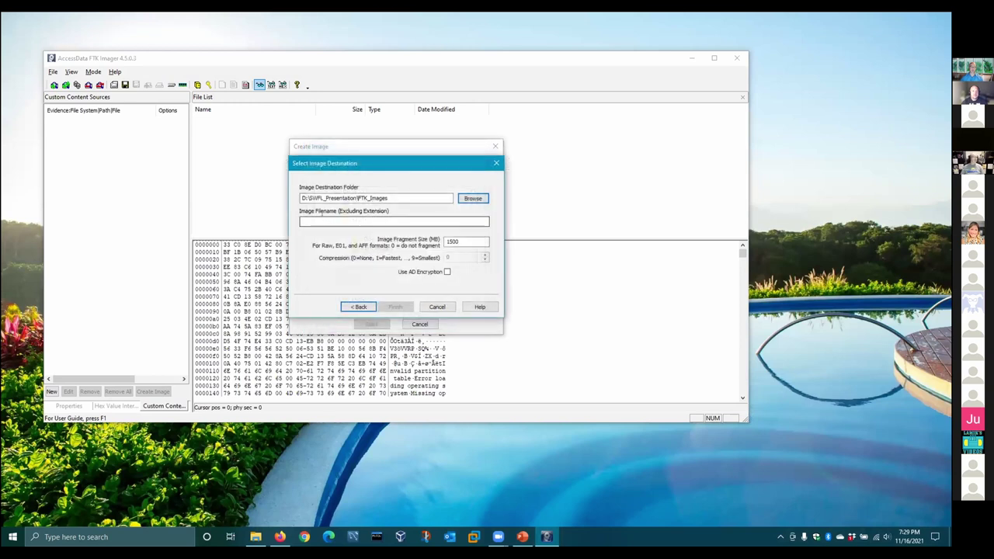
pyautogui.click(328, 220)
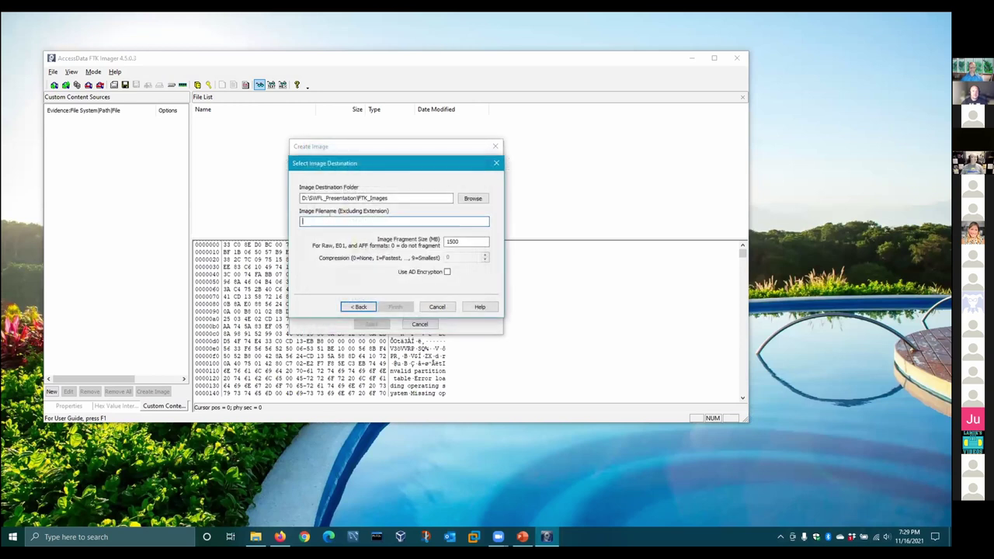
pyautogui.write('K')
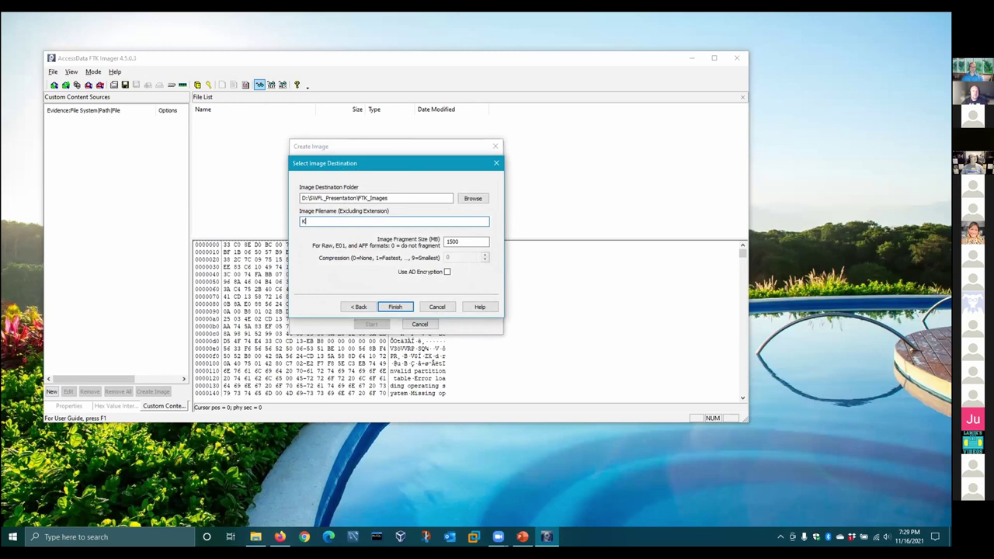
pyautogui.write('ingstonDri')
pyautogui.write('ve')
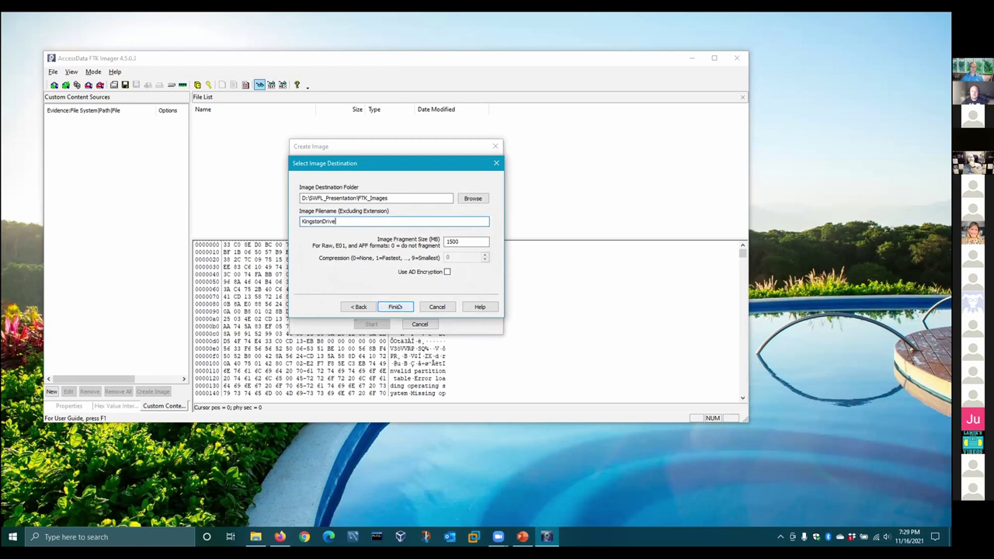
pyautogui.click(396, 305)
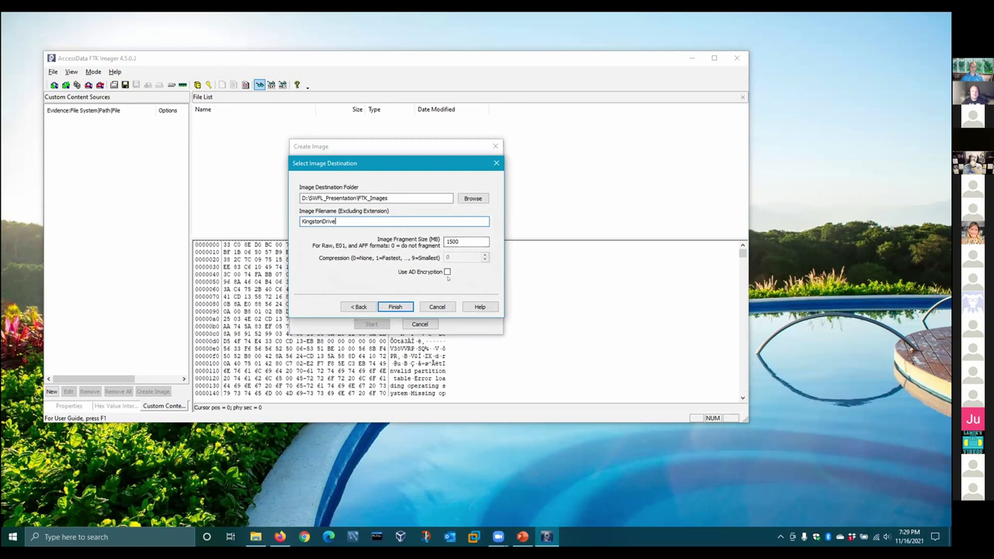
pyautogui.click(446, 272)
pyautogui.click(396, 307)
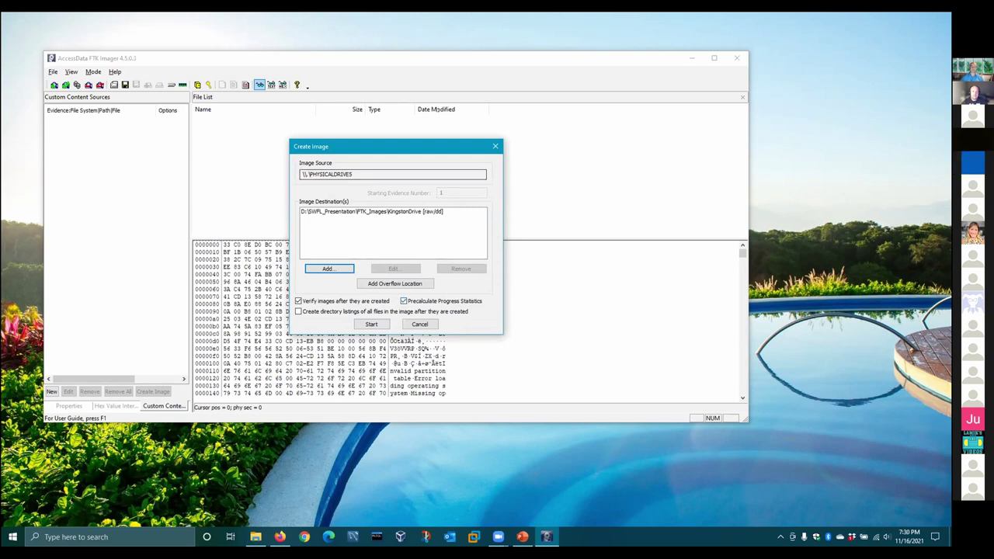
# - Create the drive image and review the MD5, SHA1 and bad block verification results
pyautogui.click(371, 324)
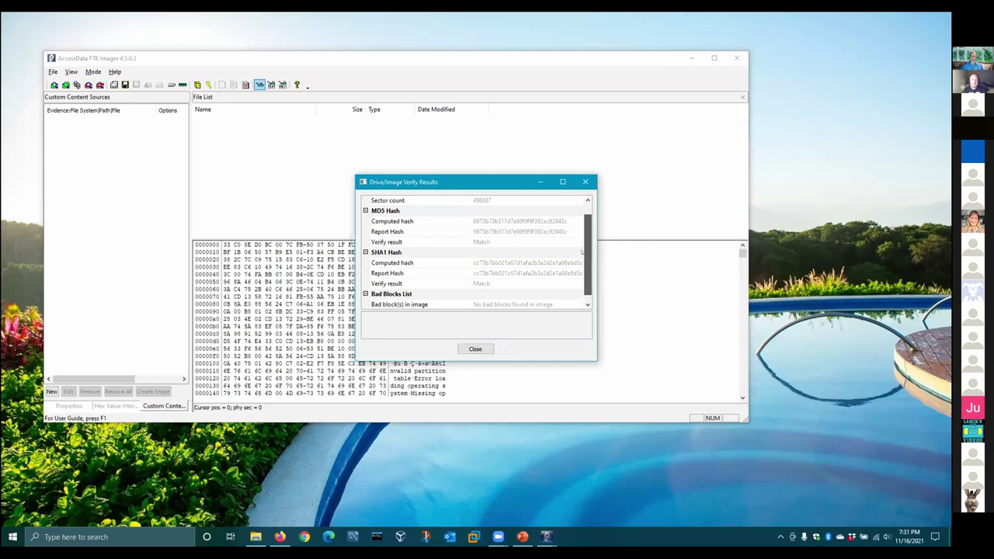
pyautogui.scroll(-1, 512, 294)
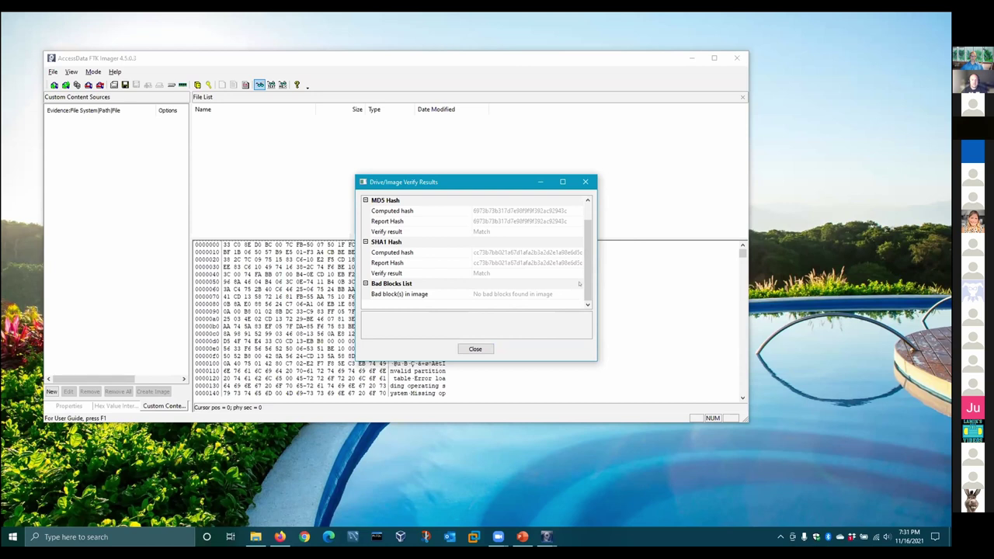
pyautogui.moveTo(588, 255); pyautogui.dragTo(588, 239)
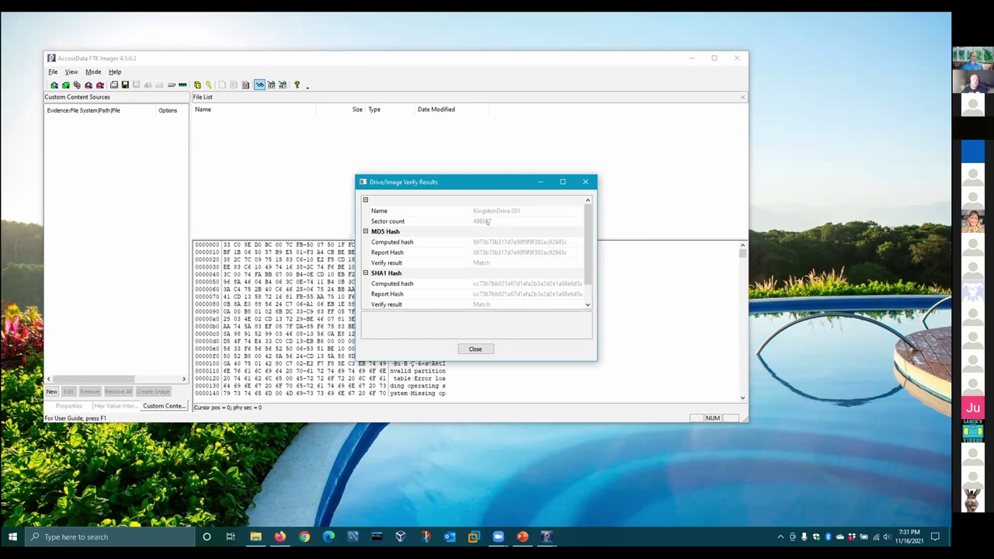
pyautogui.click(476, 349)
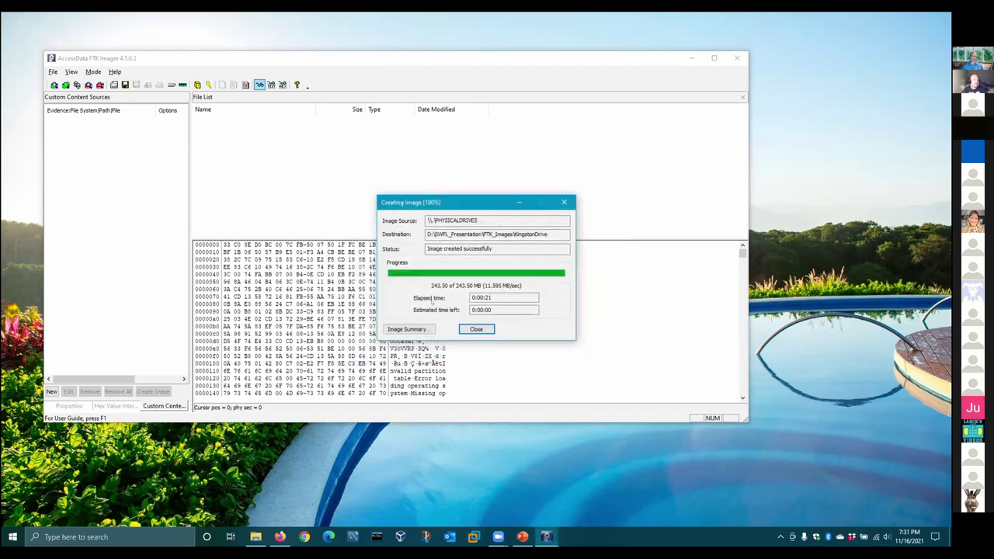
# - Review the image summary from the case information down to the image verification results
pyautogui.click(409, 329)
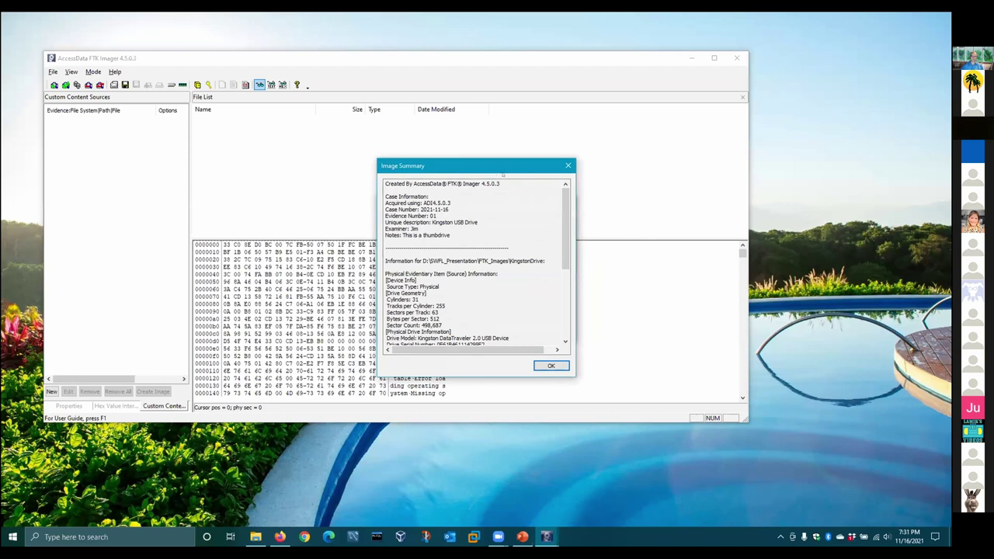
pyautogui.moveTo(565, 214); pyautogui.dragTo(567, 291)
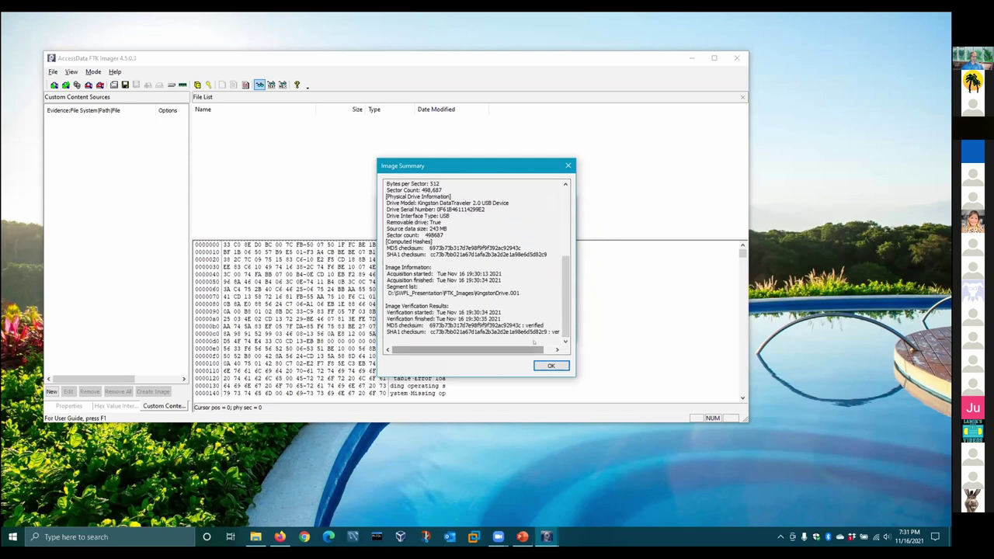
pyautogui.click(550, 365)
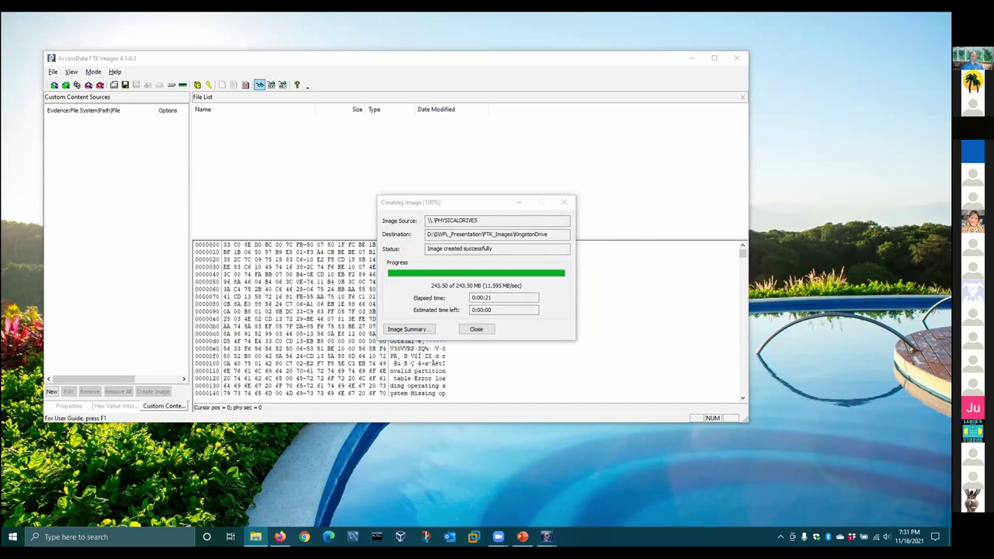
# - Switch to File Explorer and open the KingstonDrive.001 text document in the FTK_Images folder
pyautogui.click(255, 536)
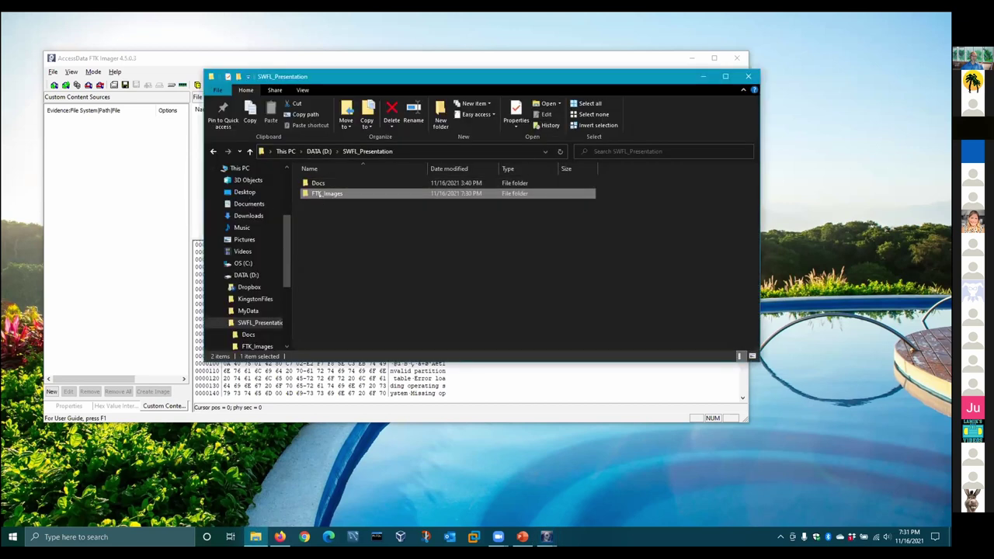
pyautogui.doubleClick(319, 194)
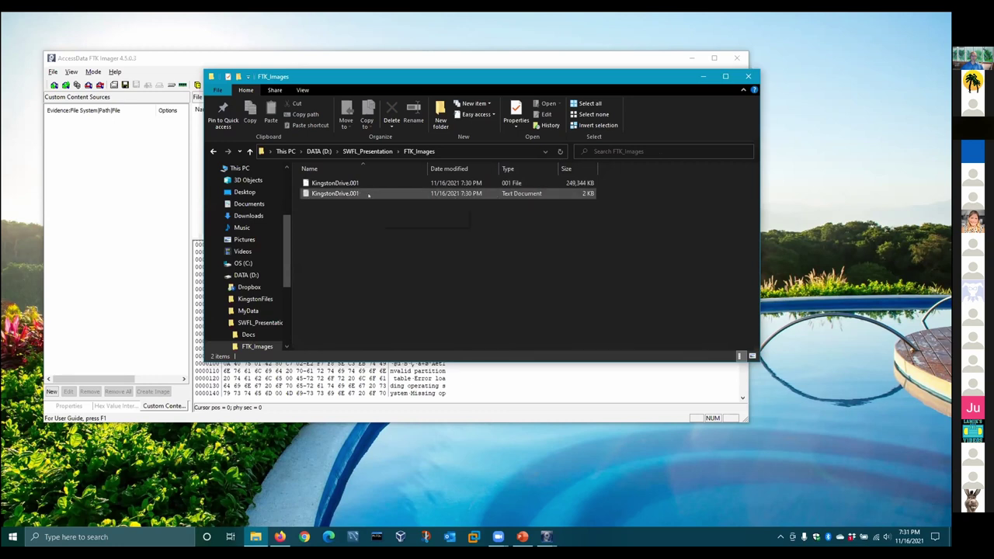
pyautogui.doubleClick(494, 192)
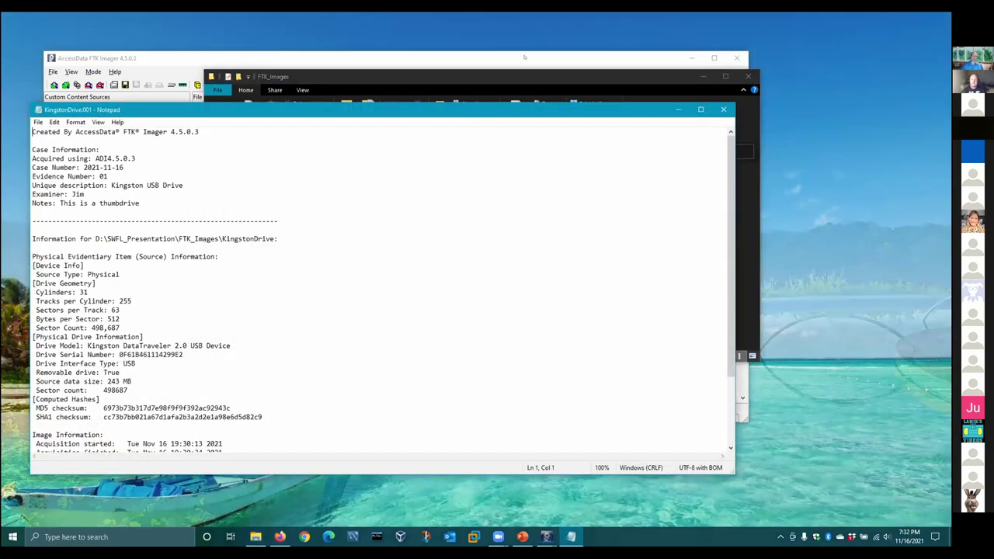
# - Examine the physical drive information in the text report, highlight the drive serial number, and minimize the report
pyautogui.moveTo(471, 109); pyautogui.dragTo(521, 59)
pyautogui.scroll(-1, 408, 169)
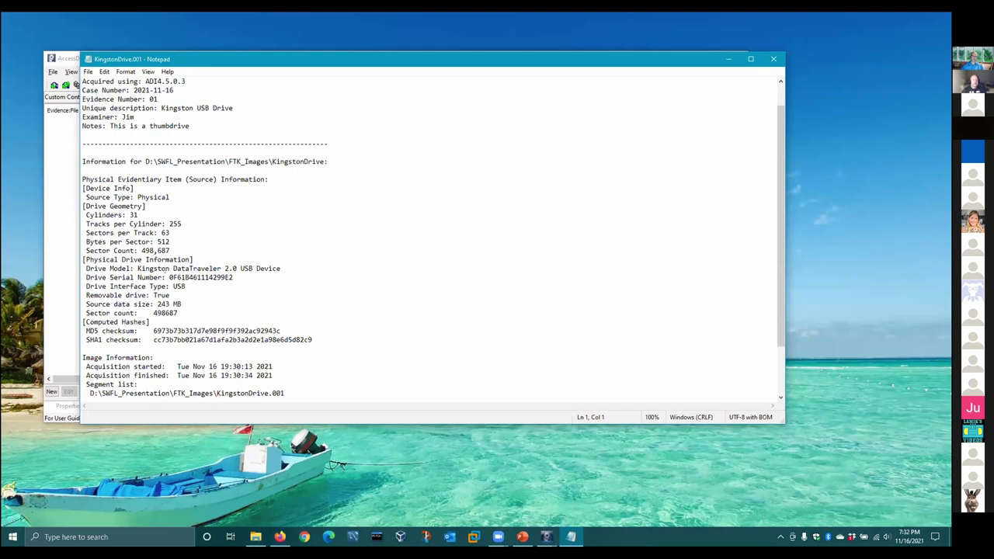
pyautogui.moveTo(169, 277); pyautogui.dragTo(233, 277)
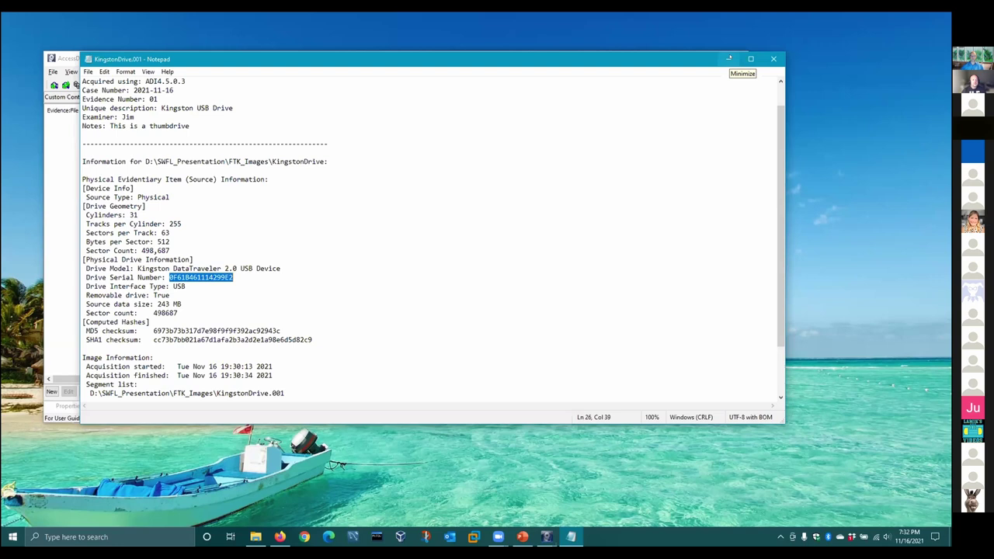
pyautogui.click(728, 58)
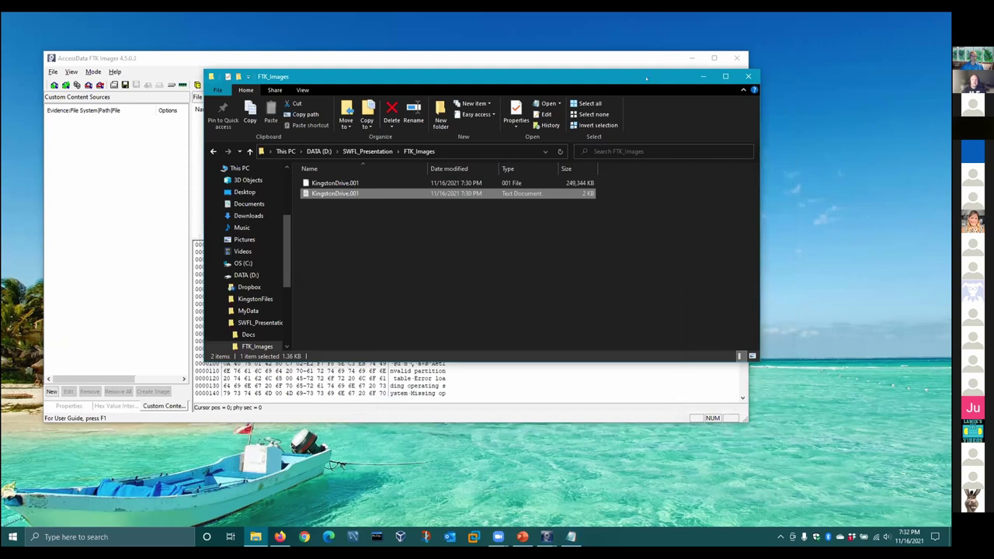
# - Move the FTK_Images window aside and switch to Autopsy 4.19.2
pyautogui.moveTo(706, 76); pyautogui.dragTo(753, 123)
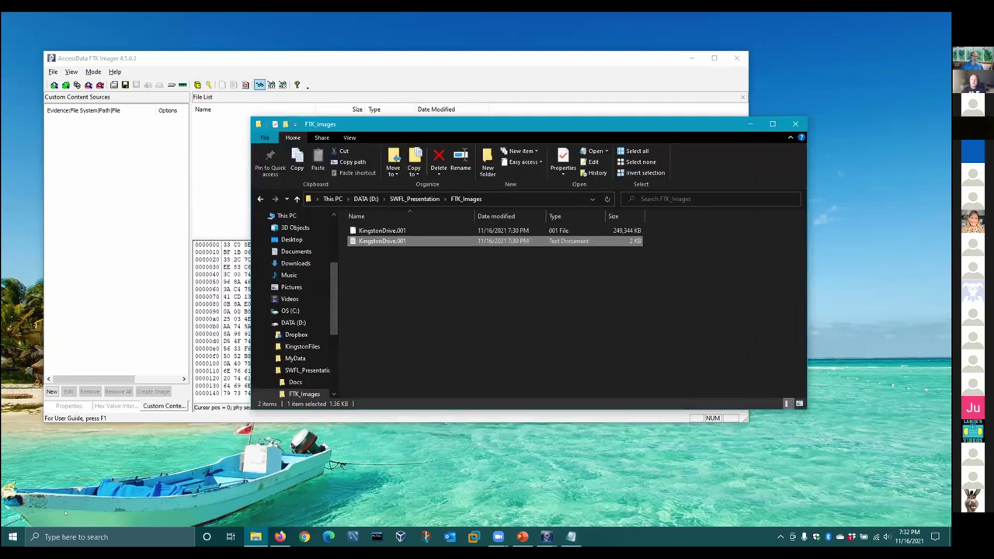
pyautogui.click(109, 536)
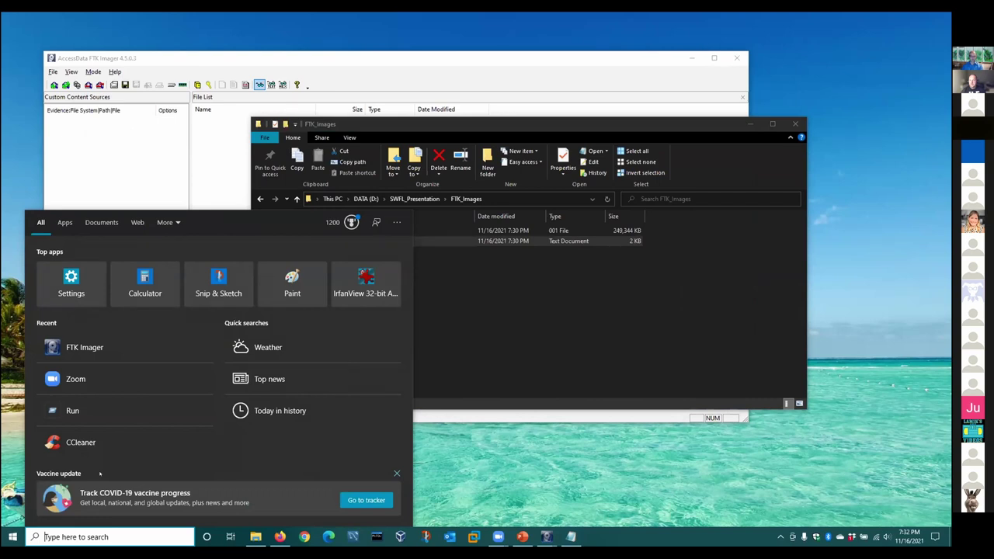
pyautogui.write('au')
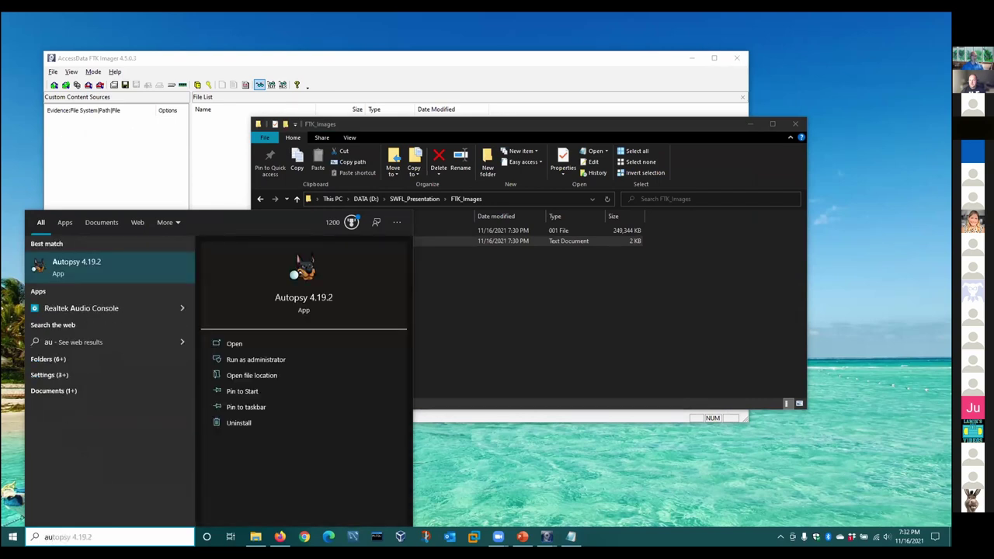
pyautogui.press('Return')
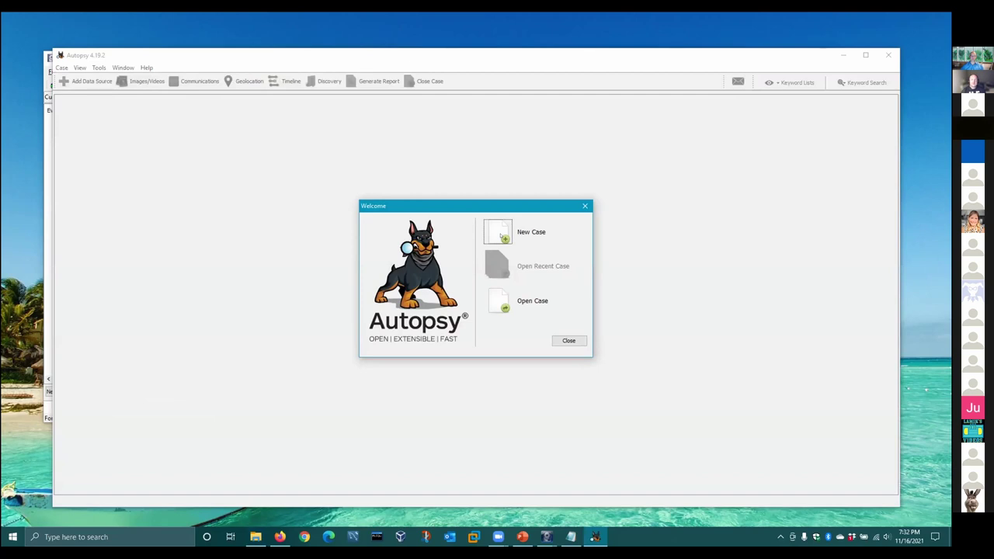
# - Create a new case named 2121-11-16, enter its case number, and keep the prefilled examiner details
pyautogui.click(501, 235)
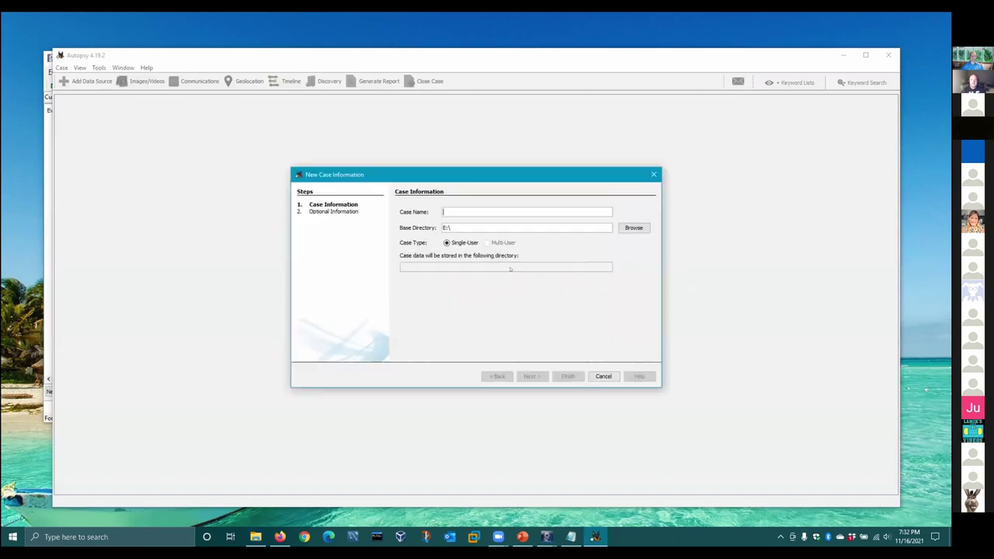
pyautogui.write('2121-11-16')
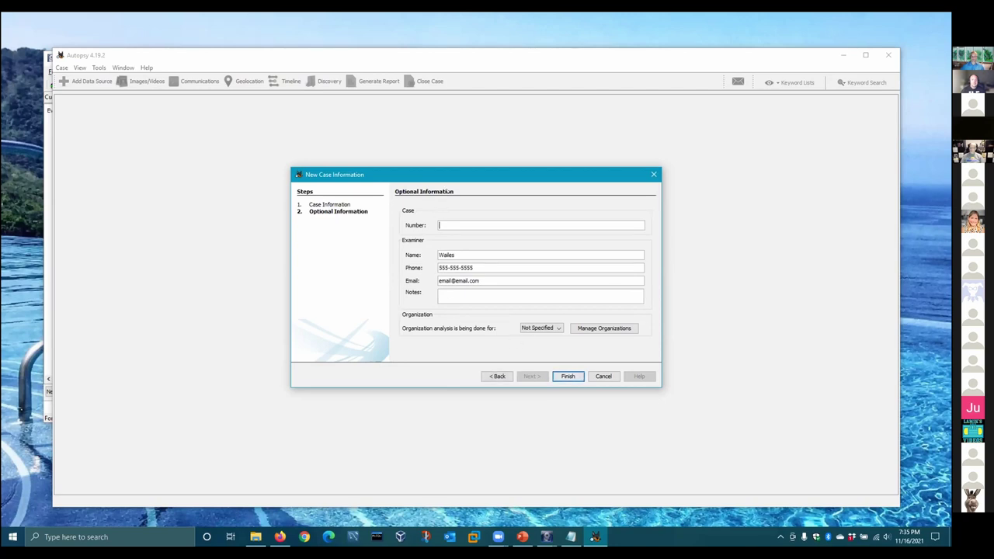
pyautogui.write('21')
pyautogui.write('021-1')
pyautogui.write('1-16')
pyautogui.click(558, 373)
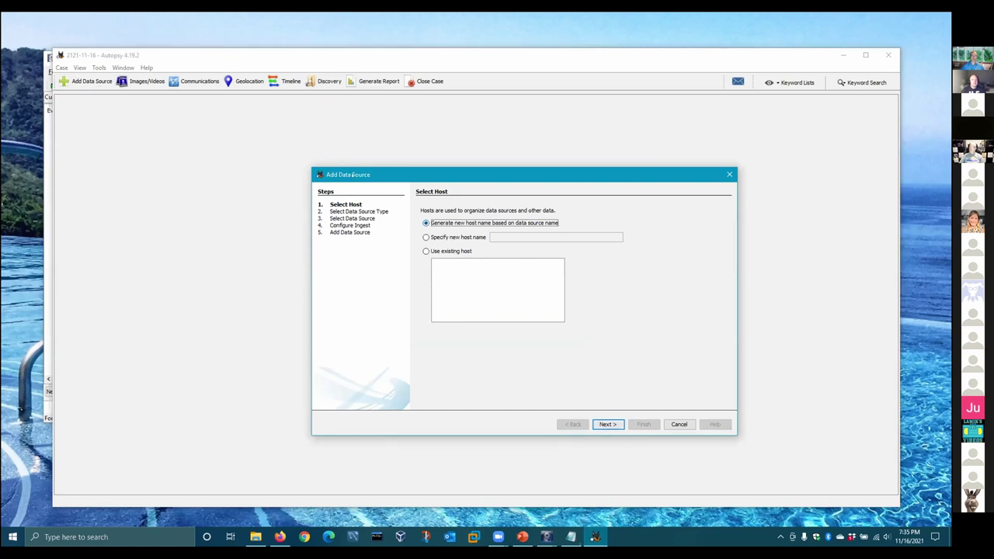
# - Start adding a data source with a generated host name and the Disk Image or VM File type
pyautogui.press('Return')
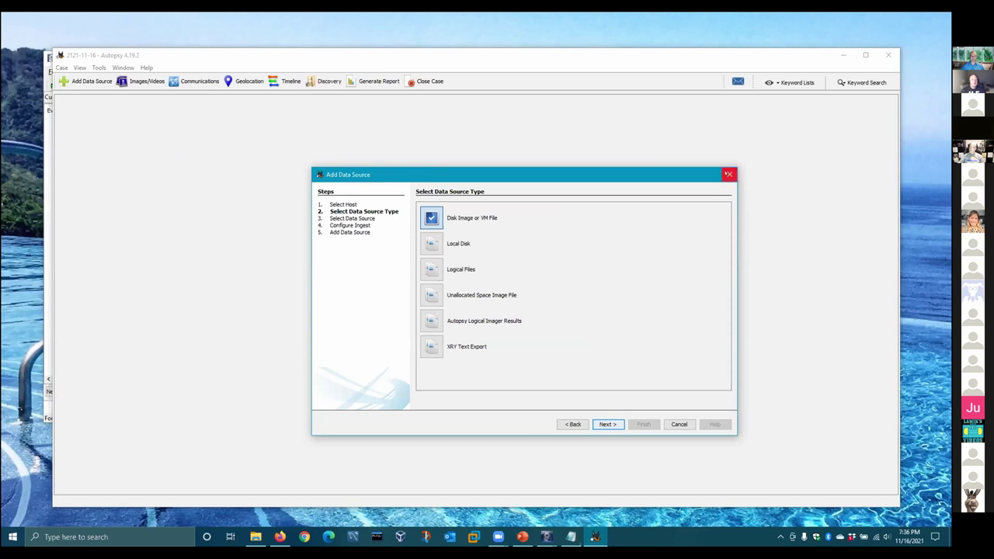
pyautogui.click(728, 174)
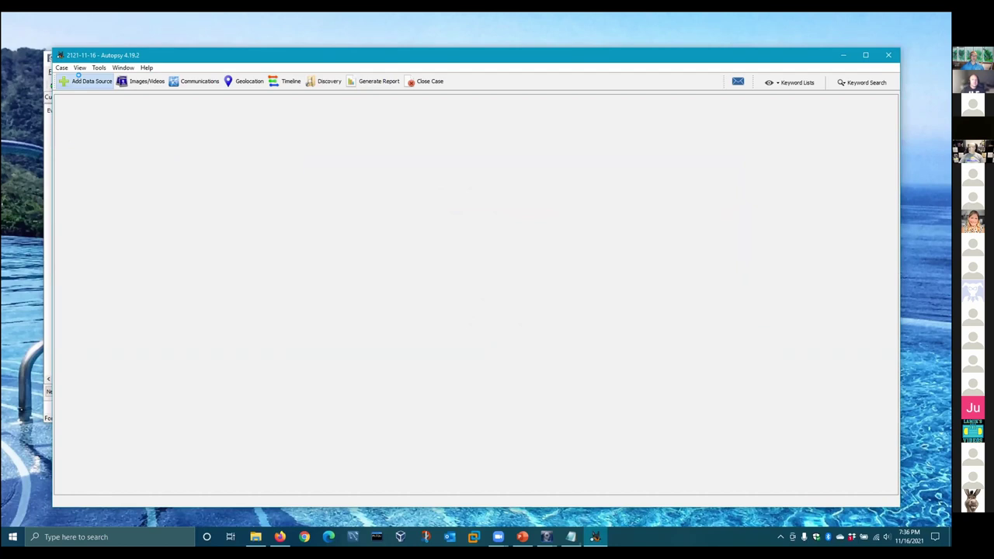
pyautogui.click(78, 75)
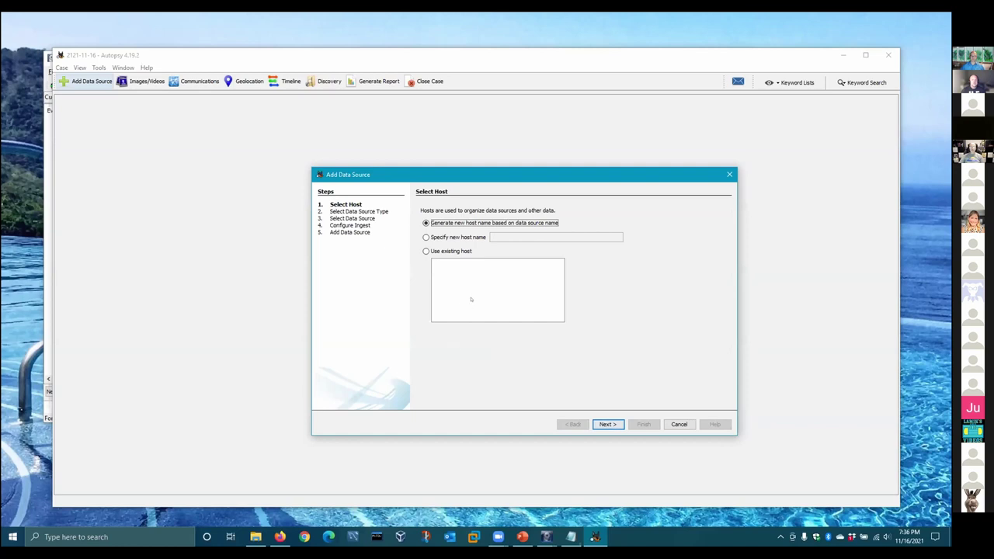
pyautogui.press('Return')
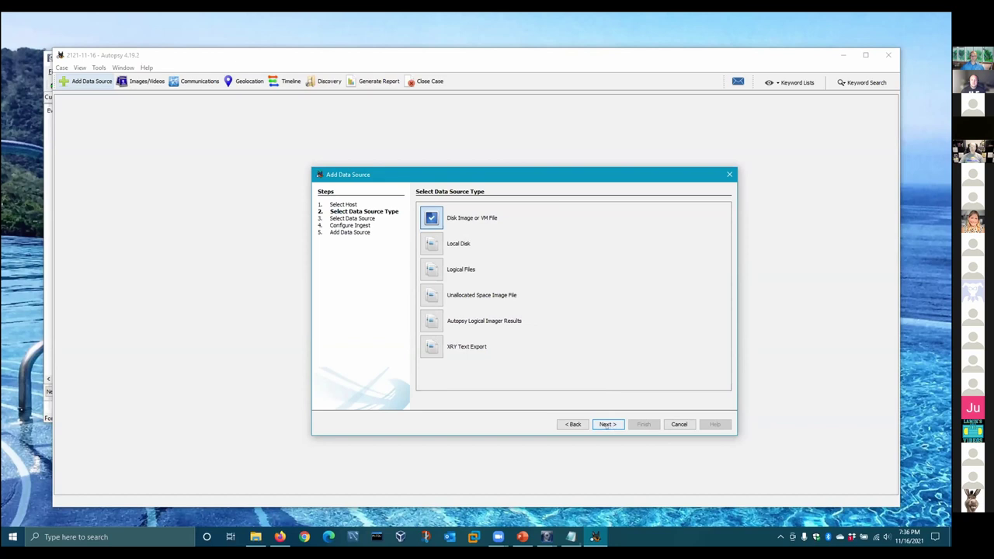
pyautogui.click(607, 424)
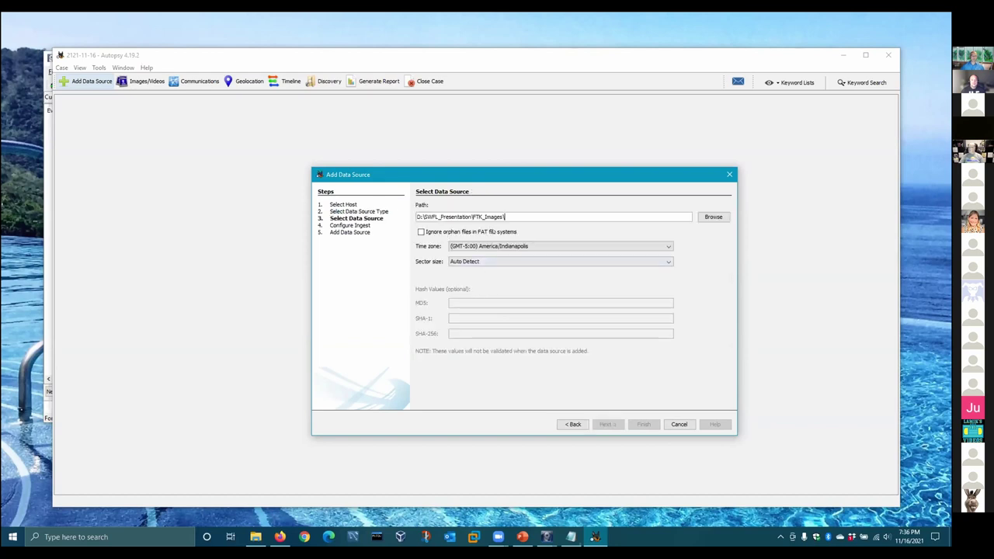
# - Choose KingstonDrive.001 in D:\SWFL_Presentation\FTK_Images as the data source, keeping the time zone and sector size settings
pyautogui.click(711, 217)
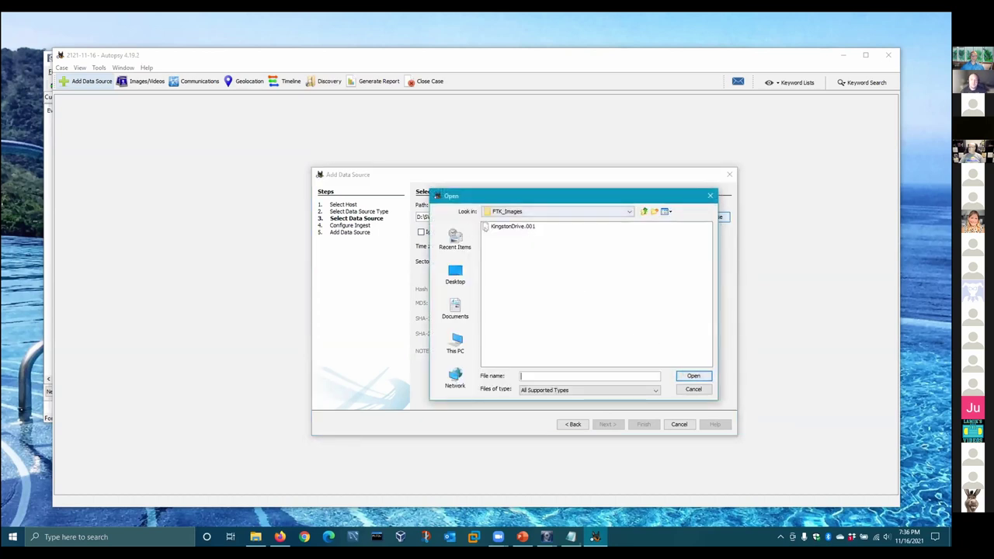
pyautogui.click(629, 211)
pyautogui.click(516, 258)
pyautogui.click(534, 315)
pyautogui.press('Return')
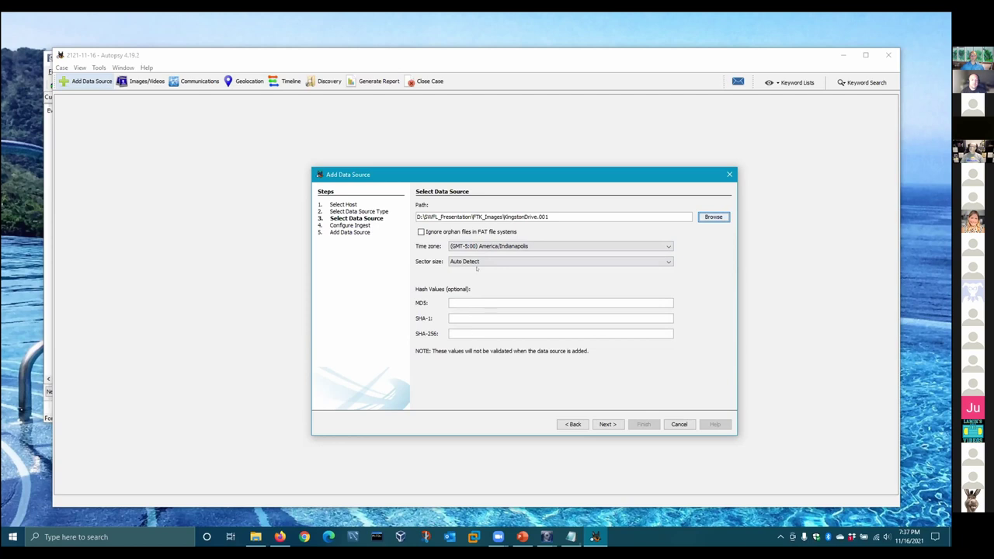
pyautogui.click(606, 425)
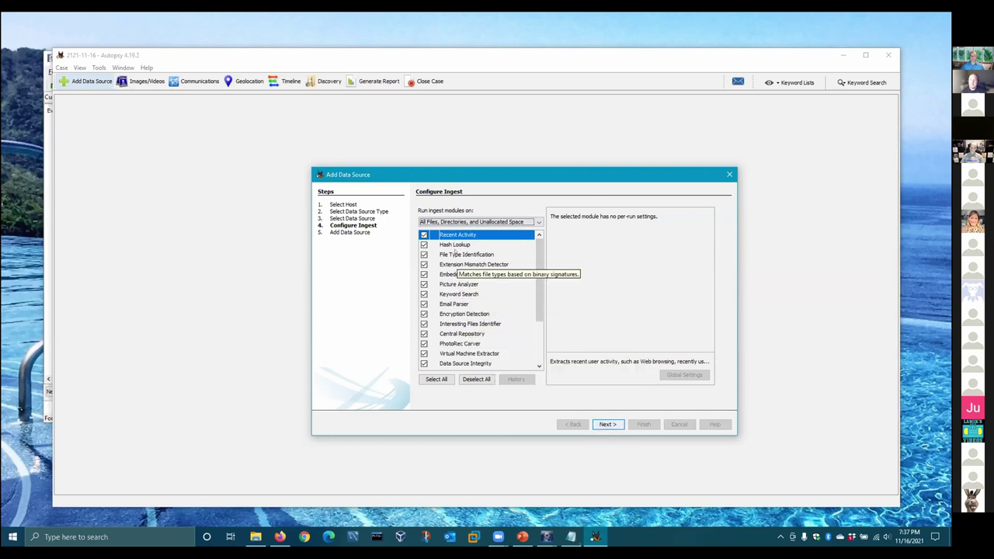
# - Exclude the DJI Drone Analyzer from the ingest modules and finish adding the data source
pyautogui.moveTo(536, 262)
pyautogui.mouseDown()
pyautogui.moveTo(535, 318)
pyautogui.moveTo(534, 268)
pyautogui.mouseUp()
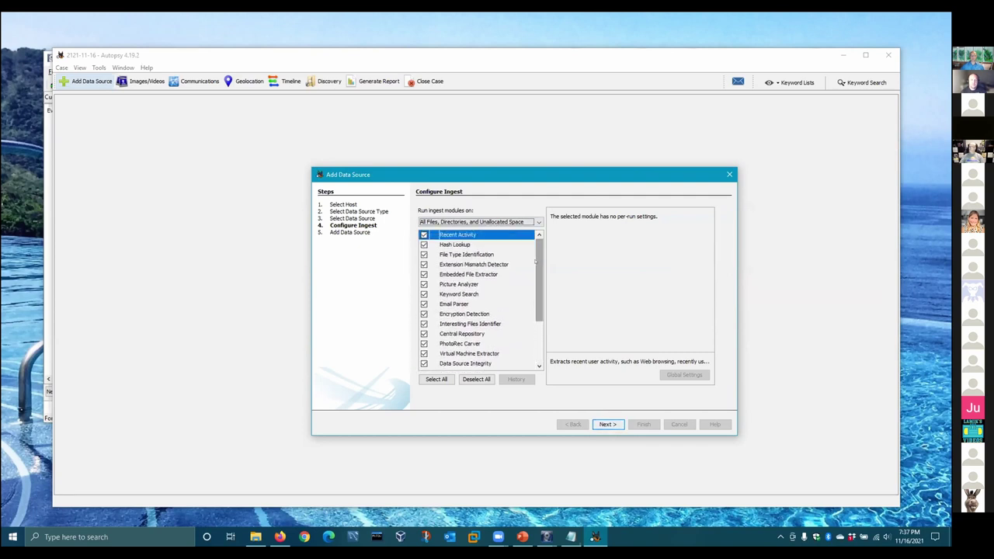
pyautogui.moveTo(534, 268); pyautogui.dragTo(541, 308)
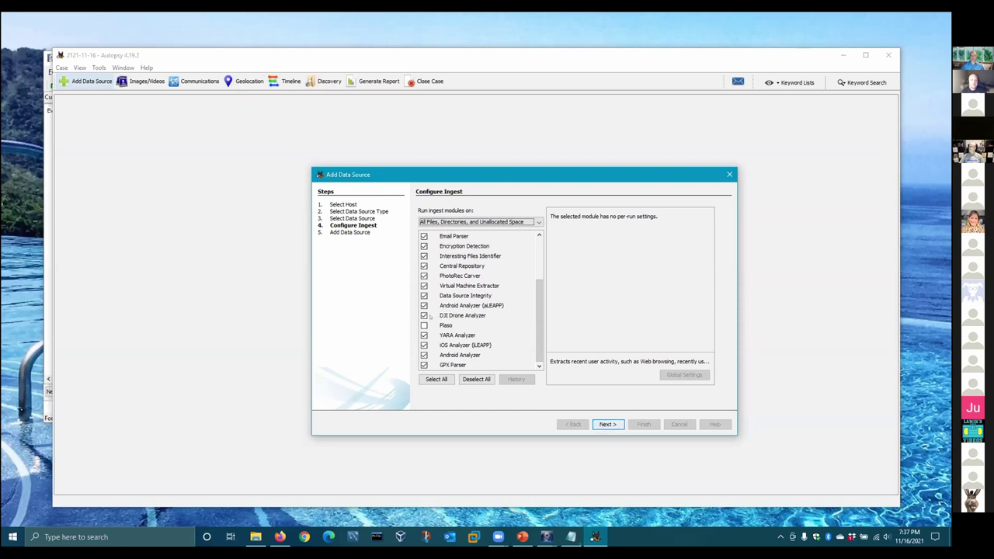
pyautogui.click(424, 315)
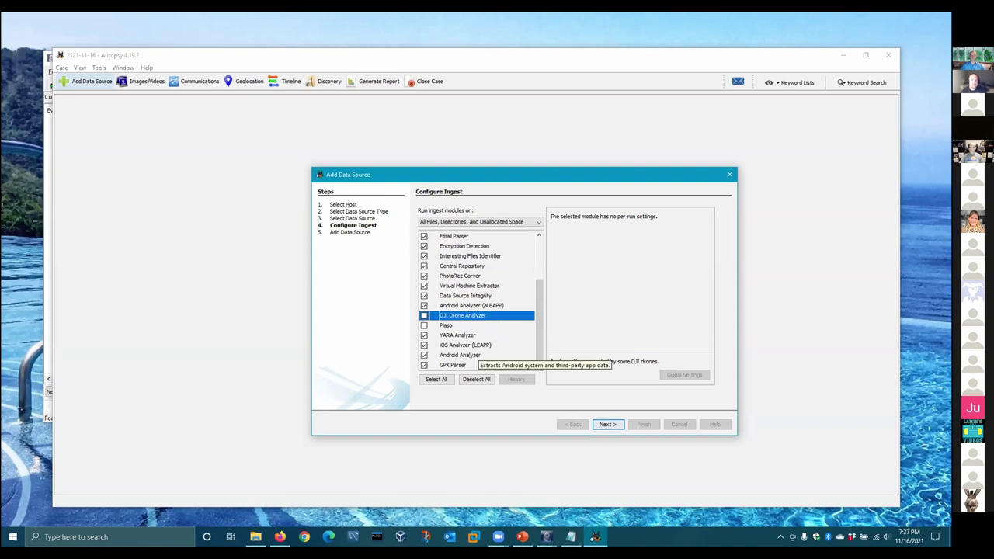
pyautogui.press('Return')
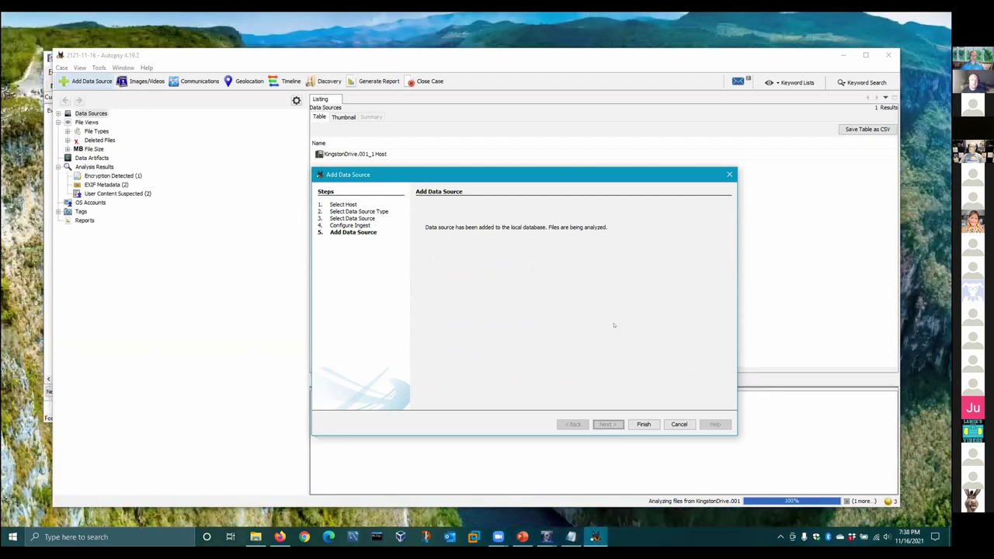
pyautogui.click(643, 424)
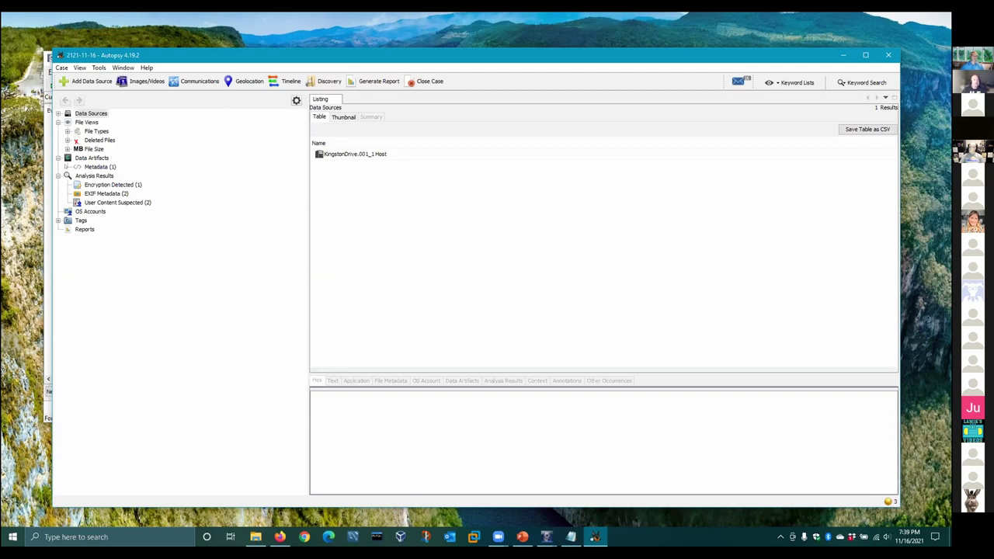
# - Expand the file types by extension and the deleted files categories to examine what the analysis found
pyautogui.click(68, 131)
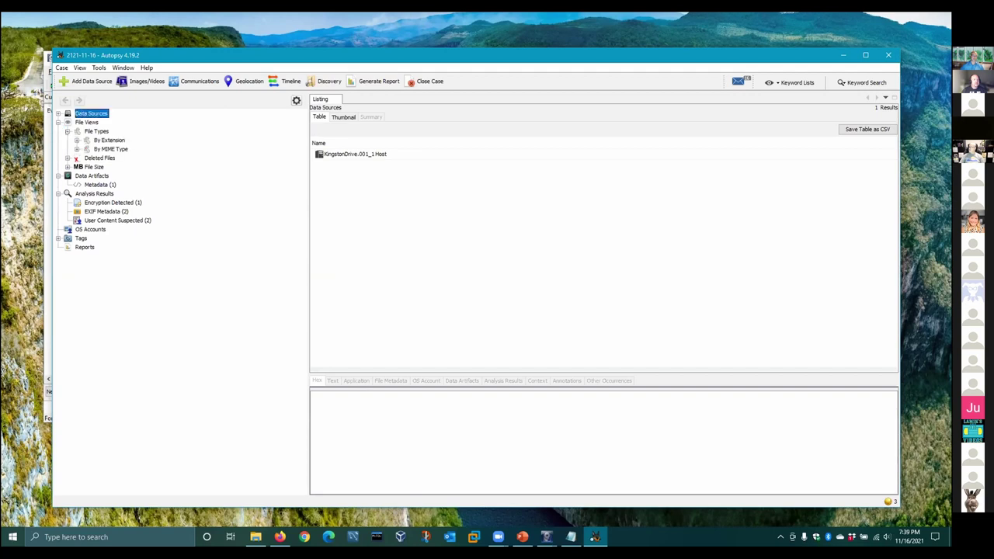
pyautogui.click(77, 140)
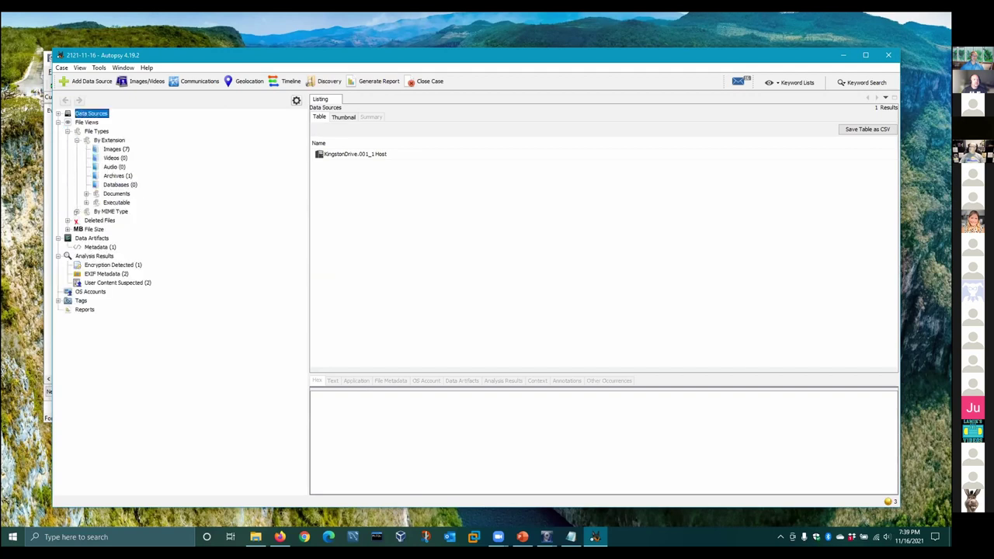
pyautogui.click(77, 211)
pyautogui.click(77, 211)
pyautogui.click(67, 221)
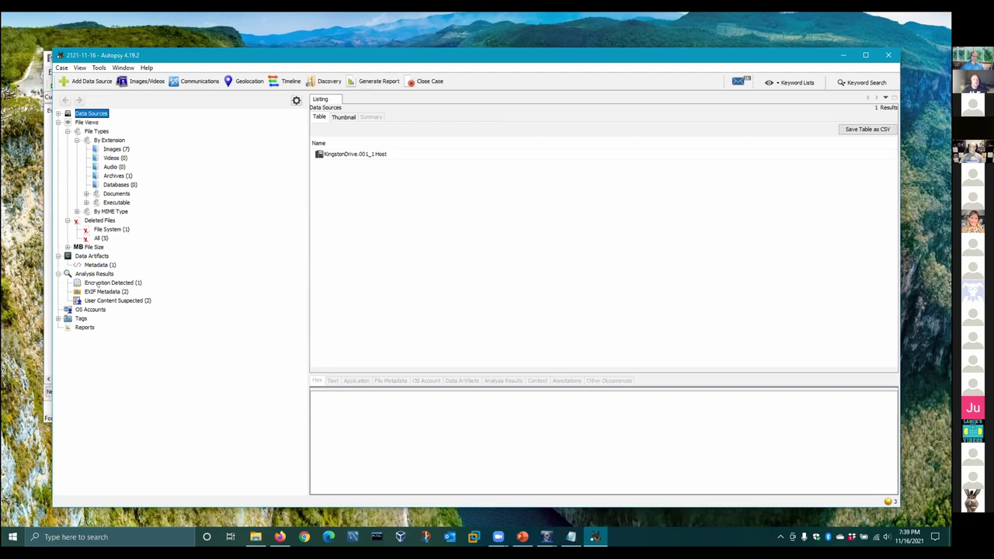
# - Examine the encryption-detected SuperSecretStuff.zip down to the metadata of Screenshot 2021-11-14 155757.png in its Nothin2SeeHere folder
pyautogui.click(101, 283)
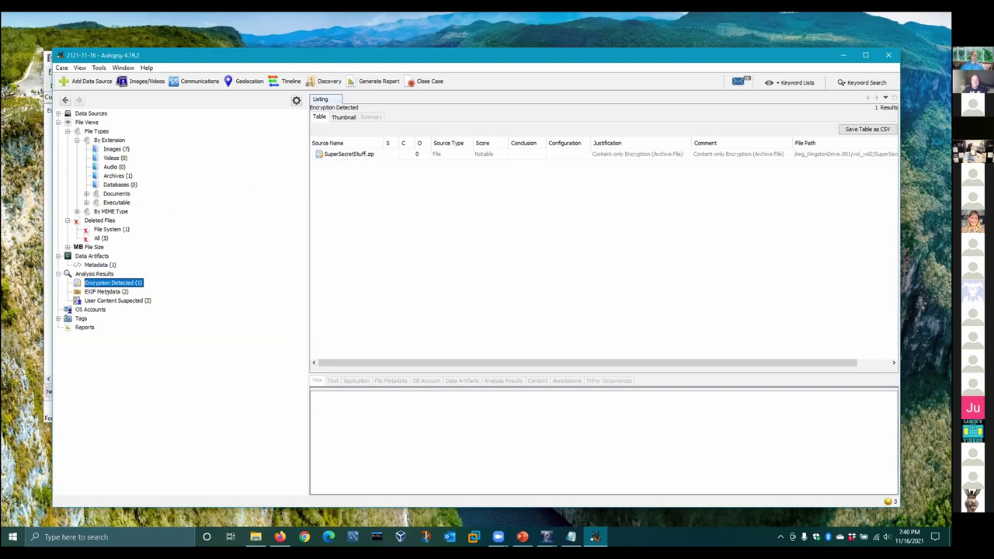
pyautogui.click(345, 154)
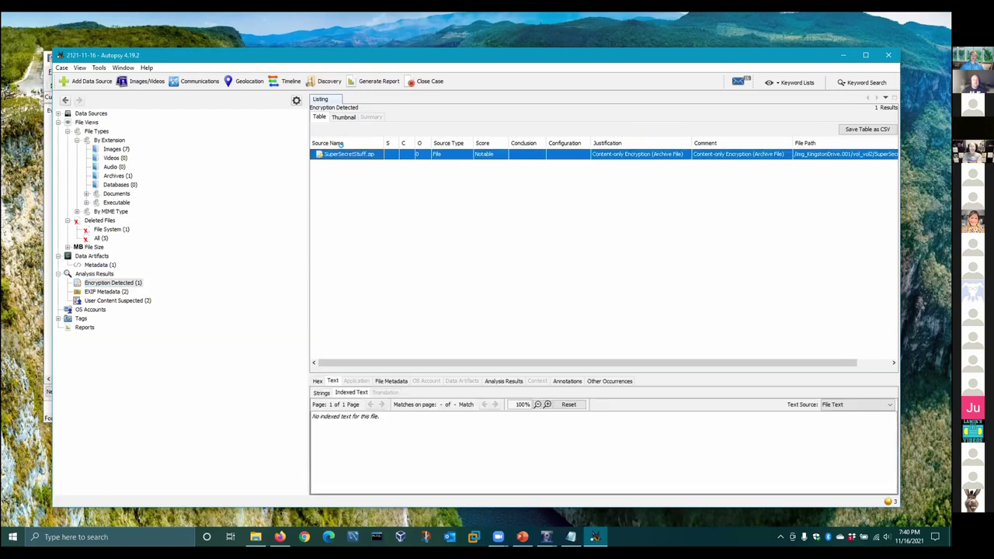
pyautogui.doubleClick(345, 154)
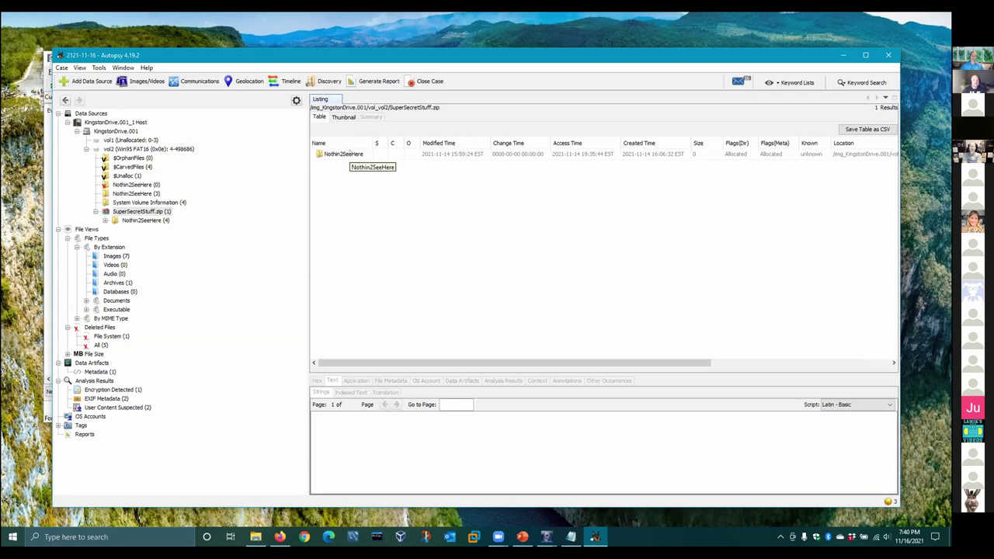
pyautogui.doubleClick(350, 153)
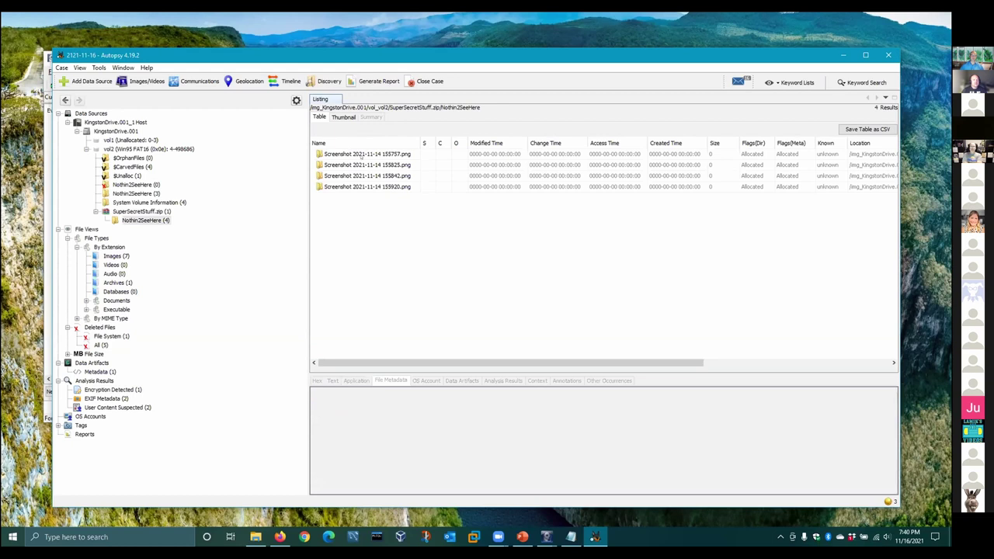
pyautogui.click(361, 156)
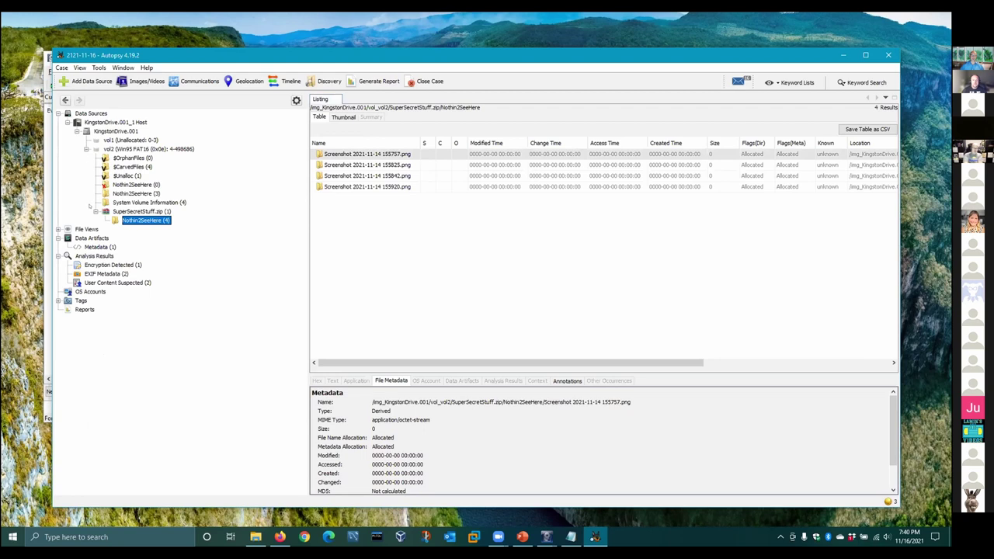
# - Collapse the KingstonDrive.001 volumes and list the image files found by extension
pyautogui.click(94, 211)
pyautogui.click(85, 147)
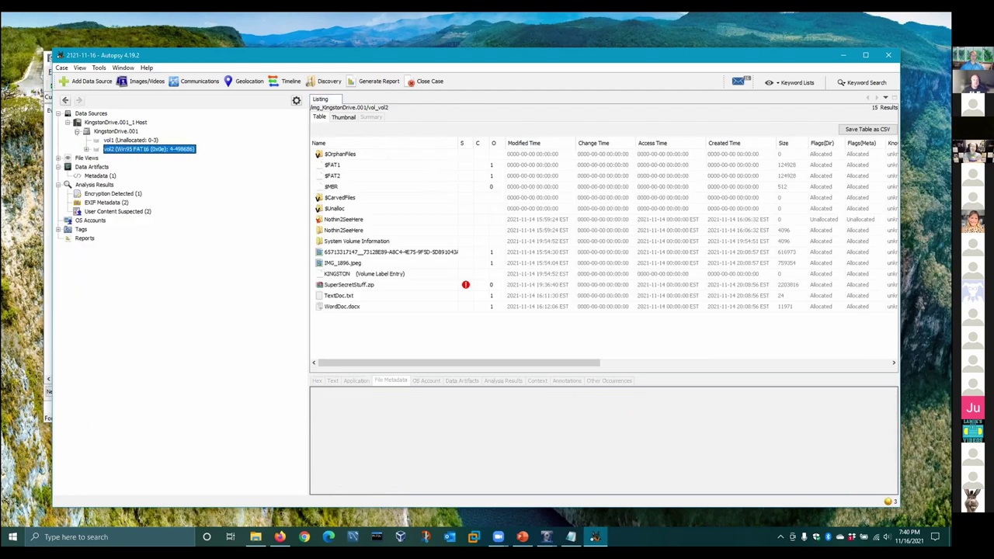
pyautogui.click(77, 132)
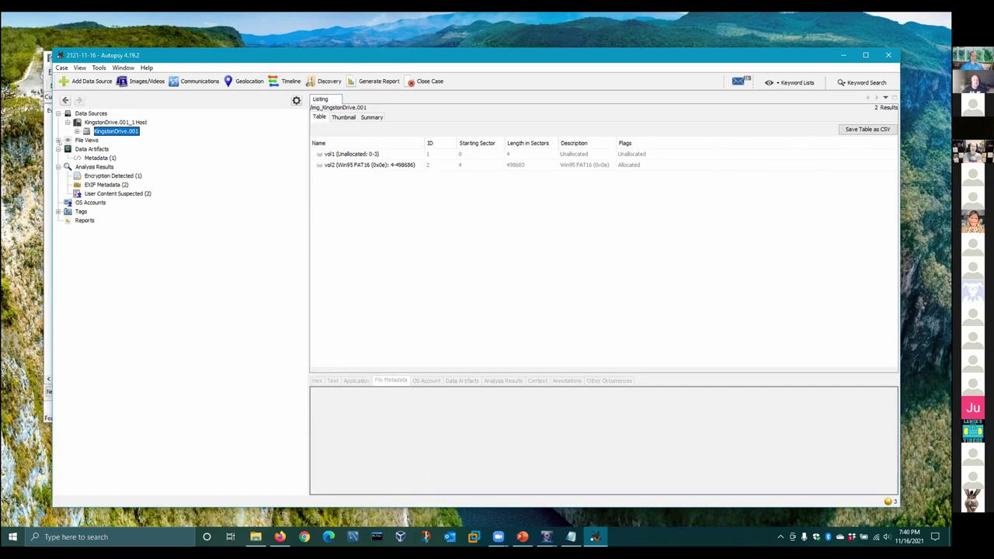
pyautogui.click(58, 140)
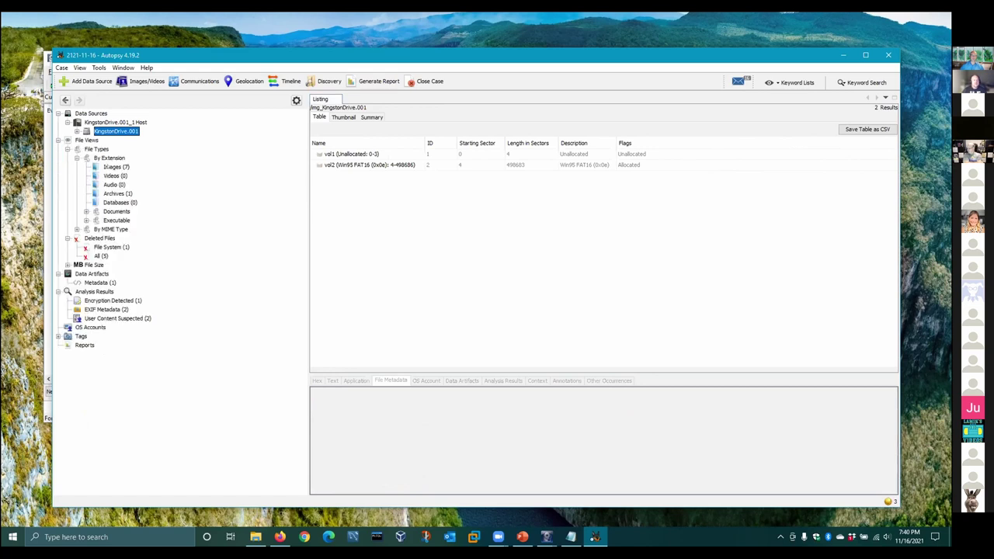
pyautogui.click(113, 167)
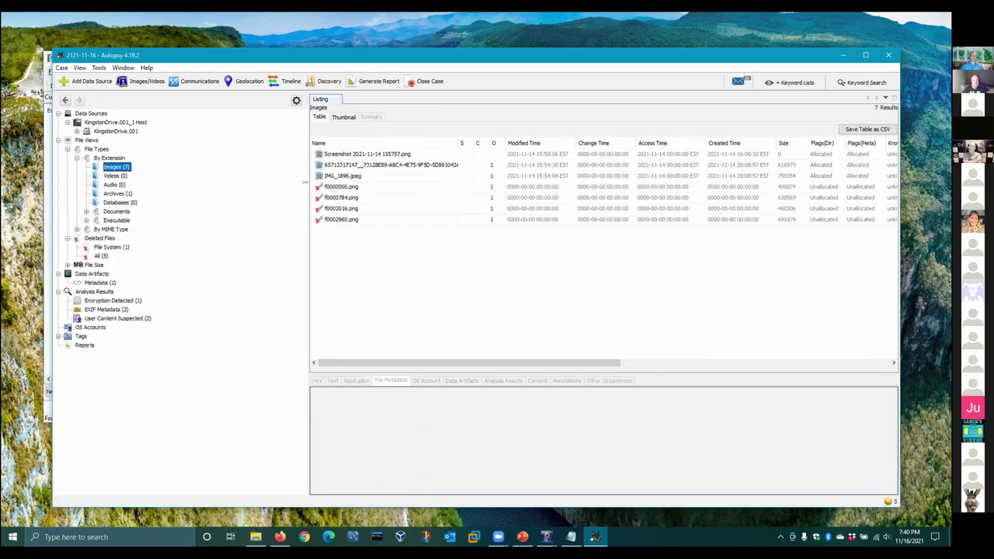
# - Preview the listed image files one by one, from the screenshot through IMG_1896.jpeg to the carved f0002960.png
pyautogui.click(381, 154)
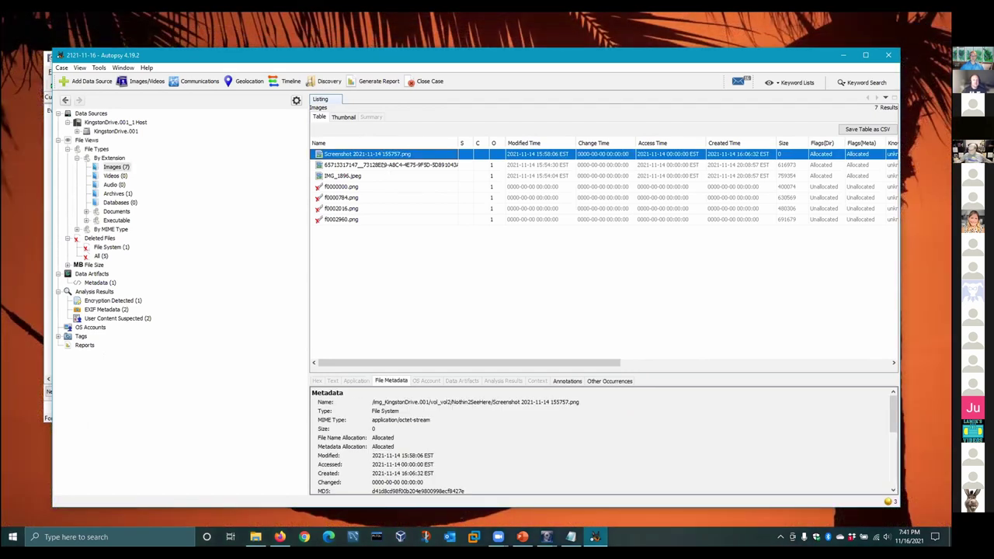
pyautogui.click(385, 165)
pyautogui.click(342, 176)
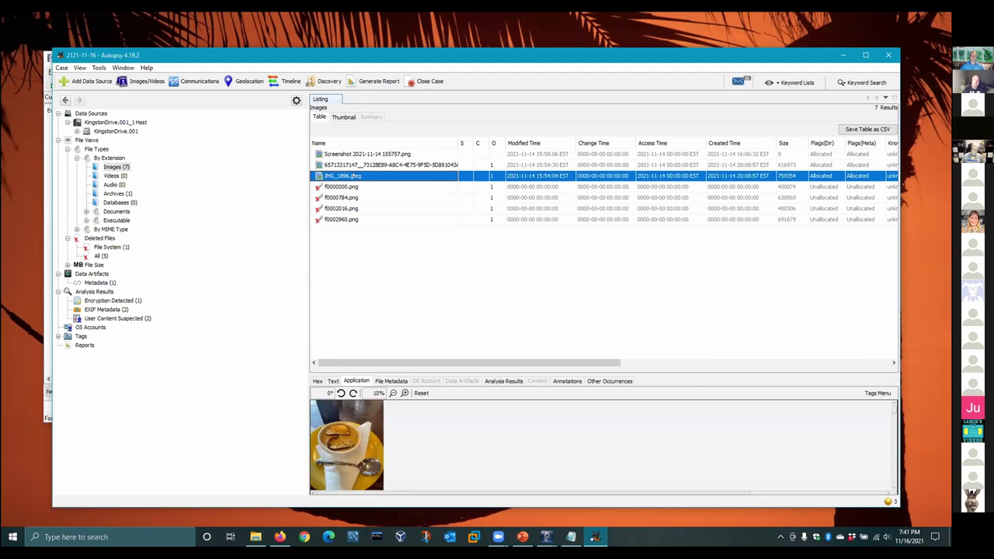
pyautogui.click(341, 186)
pyautogui.press('Down')
pyautogui.press('Down')
pyautogui.press('Down')
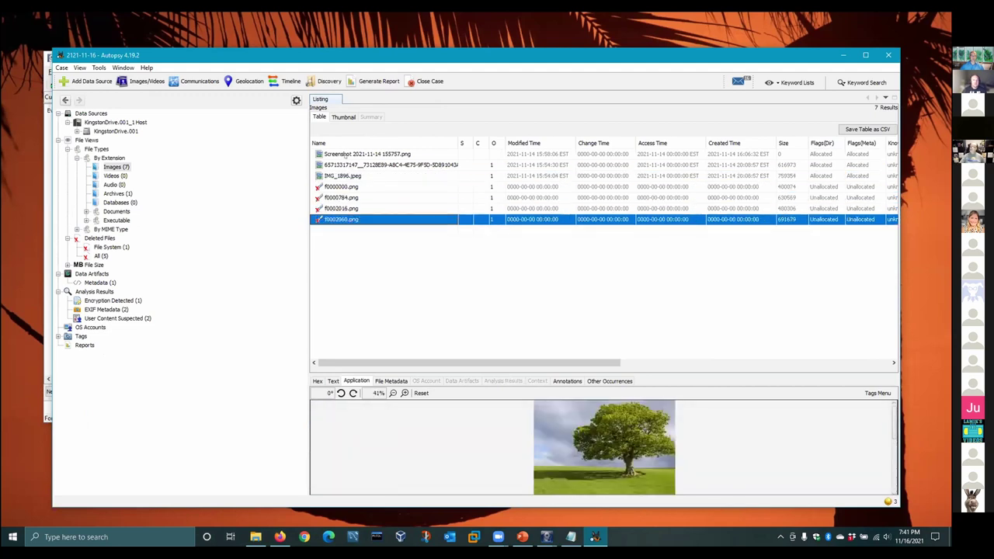
# - Examine the metadata of Screenshot 2021-11-14 155757.png, and preview the carved images from f0000000.png through f0002960.png and back
pyautogui.click(344, 153)
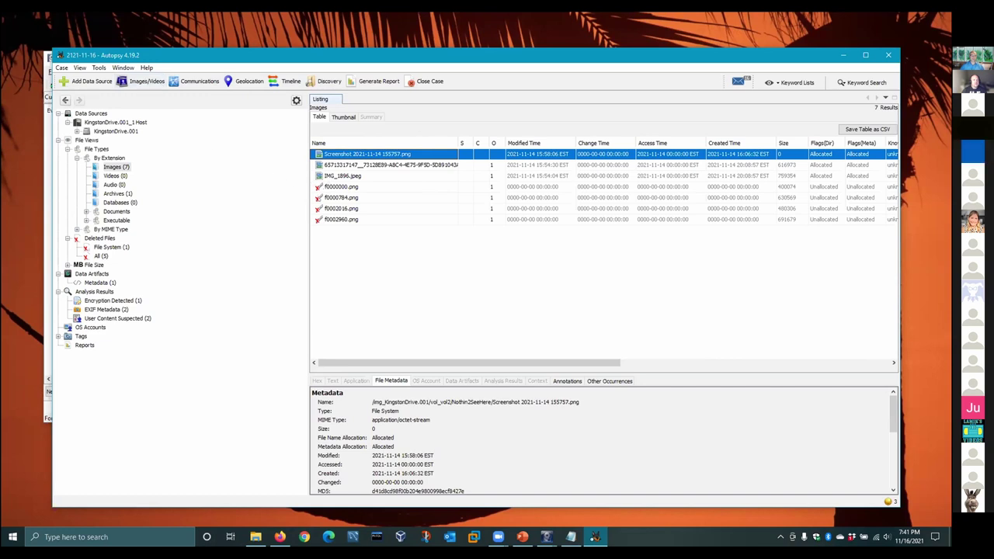
pyautogui.click(544, 186)
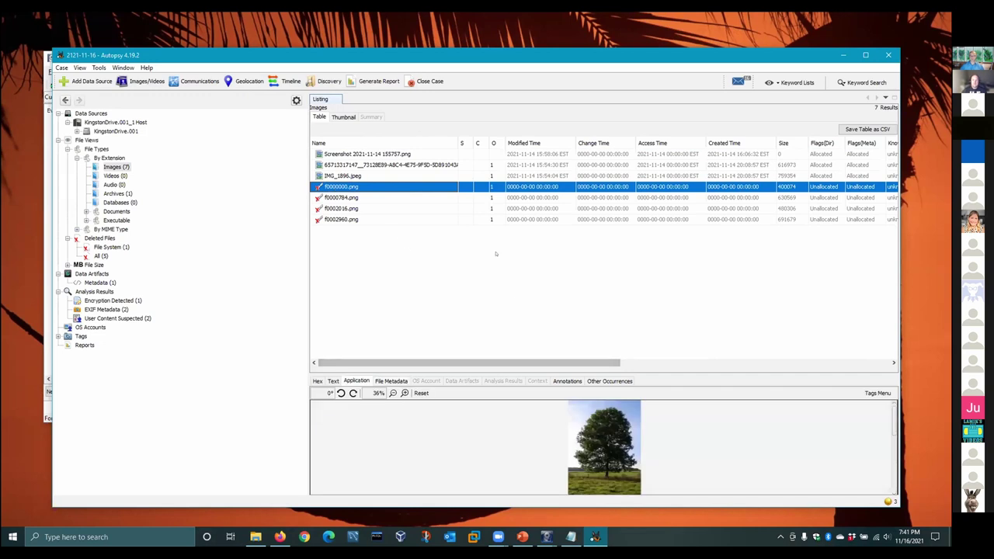
pyautogui.press('Down')
pyautogui.press('Down')
pyautogui.press('Down')
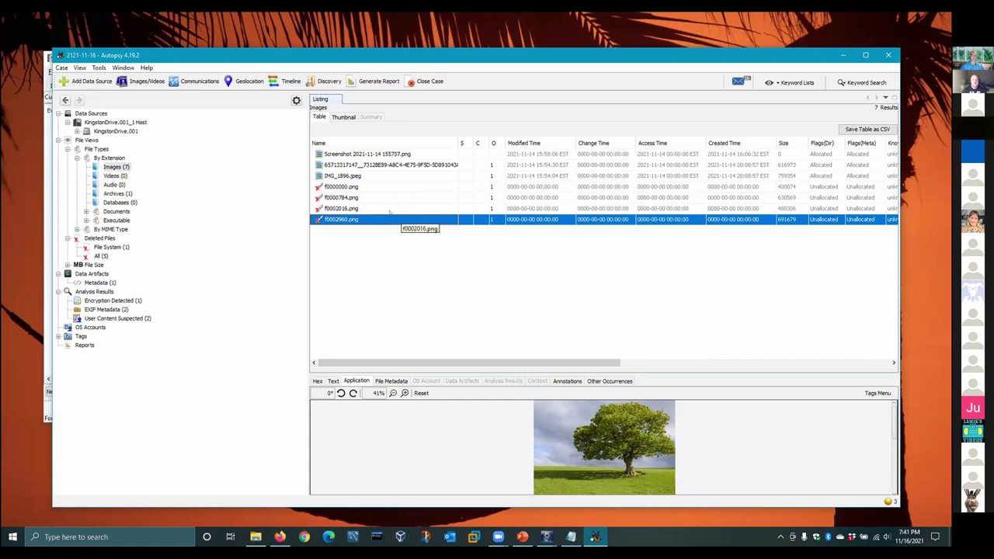
pyautogui.press('Up')
pyautogui.press('Up')
pyautogui.press('Up')
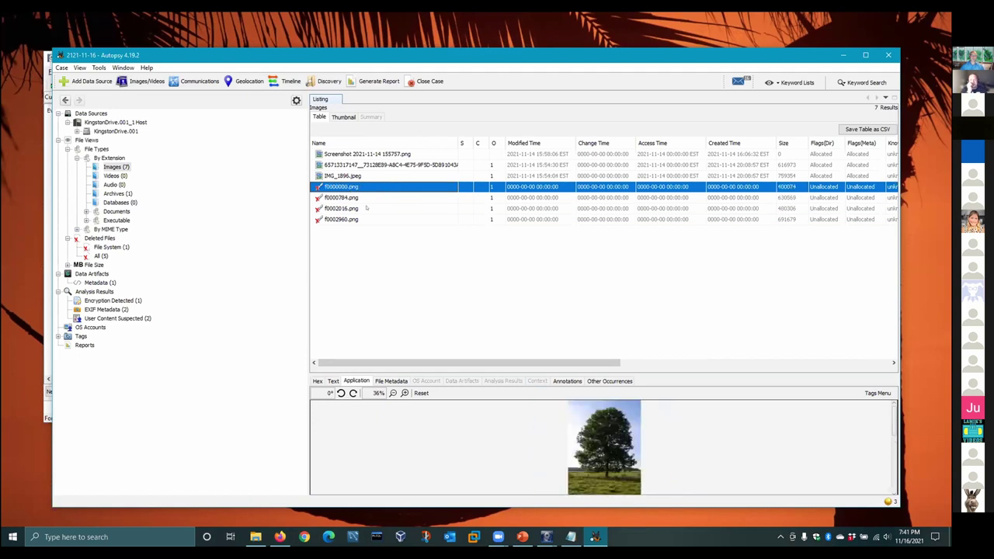
pyautogui.moveTo(617, 362); pyautogui.dragTo(240, 261)
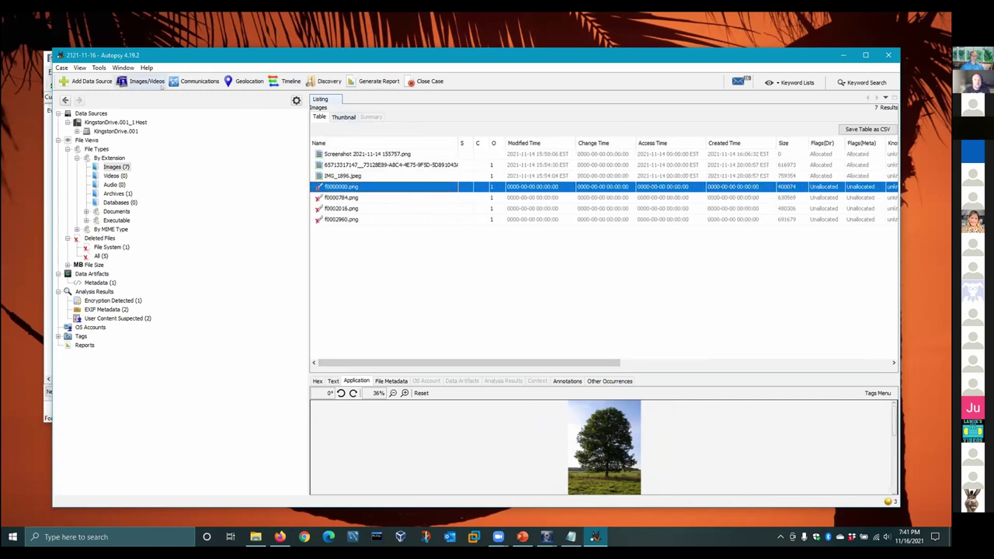
# - View the case's pictures in the Image/Video Gallery, expand vol_vol2 and its unknown folder down to $CarvedFiles, and close the gallery
pyautogui.click(144, 82)
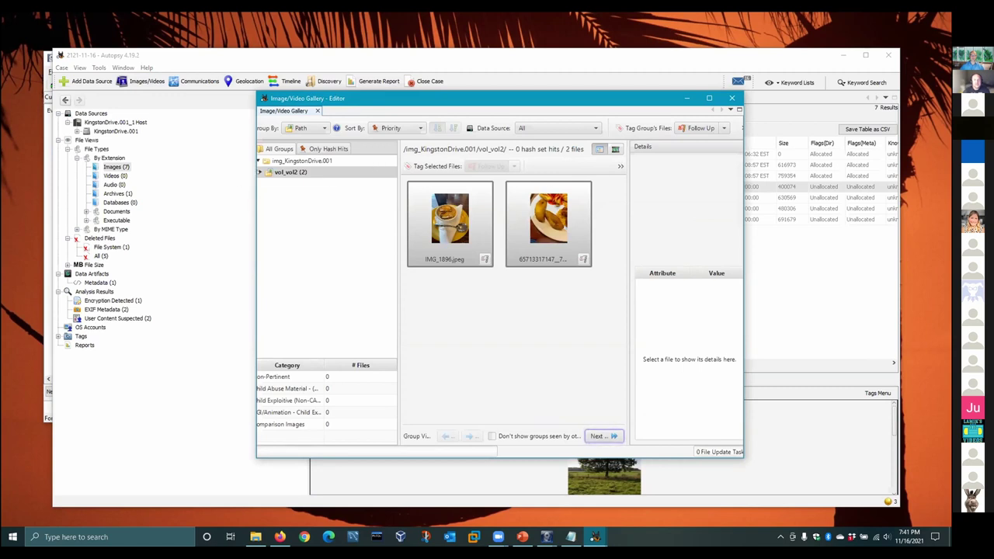
pyautogui.click(260, 171)
pyautogui.click(263, 184)
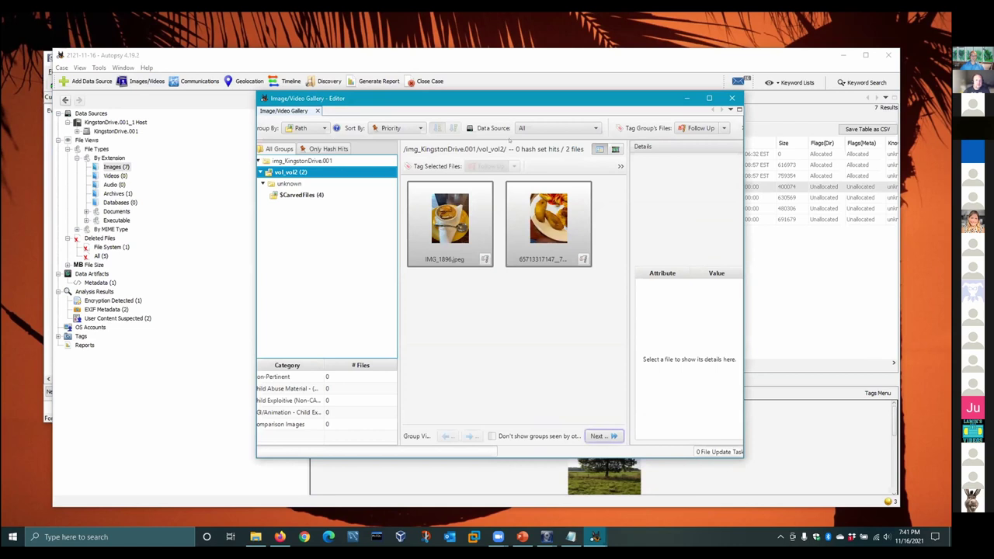
pyautogui.click(731, 98)
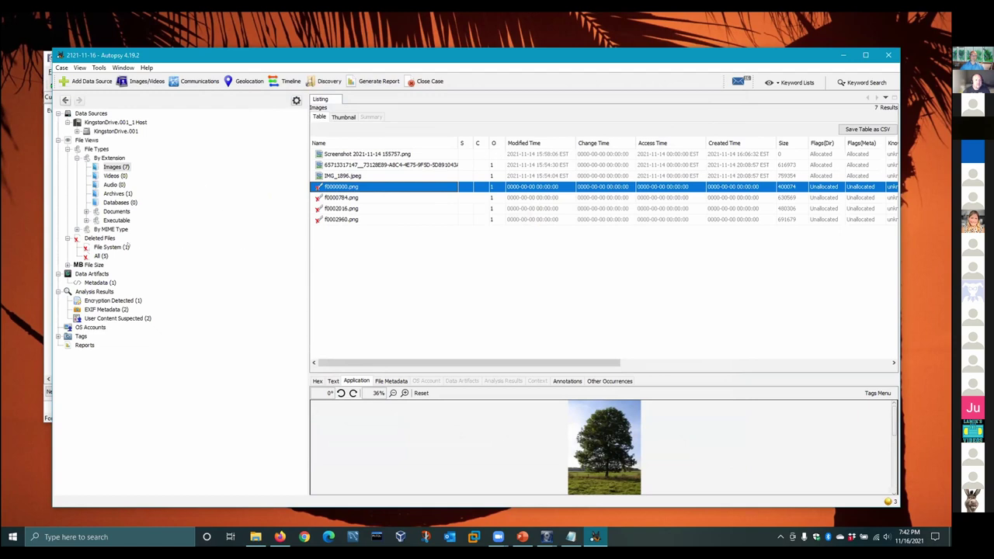
# - Expand the document types by extension and list the Office files, followed by the plain text files
pyautogui.click(84, 211)
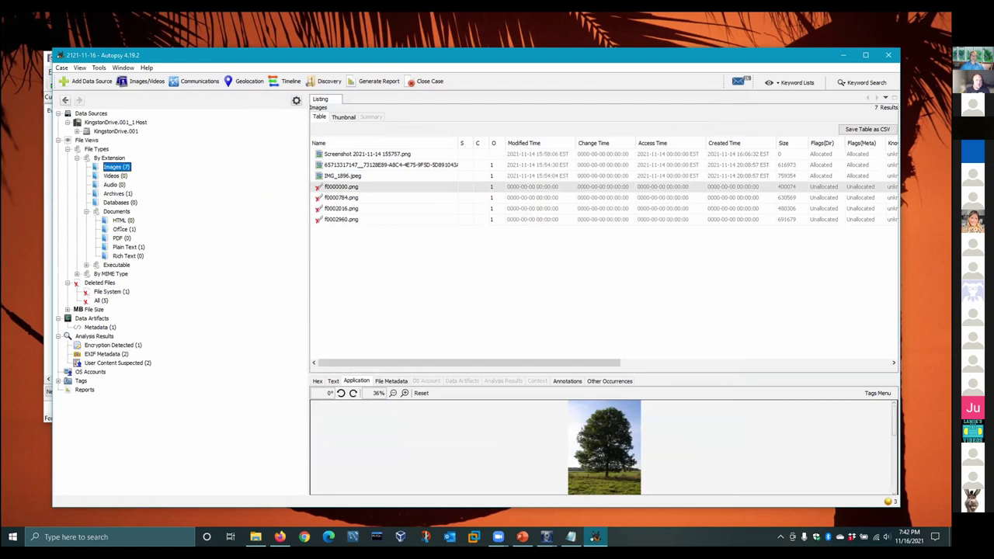
pyautogui.click(124, 229)
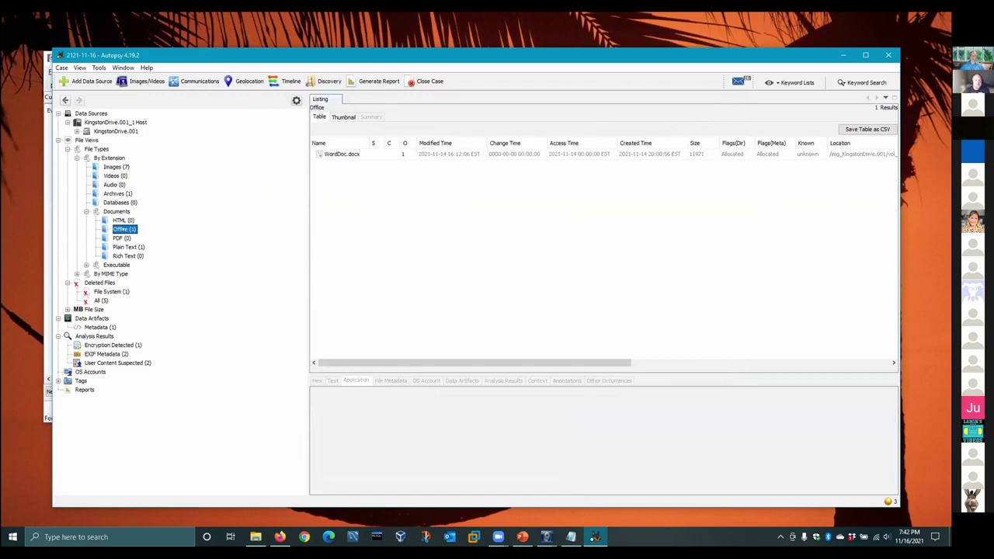
pyautogui.click(126, 247)
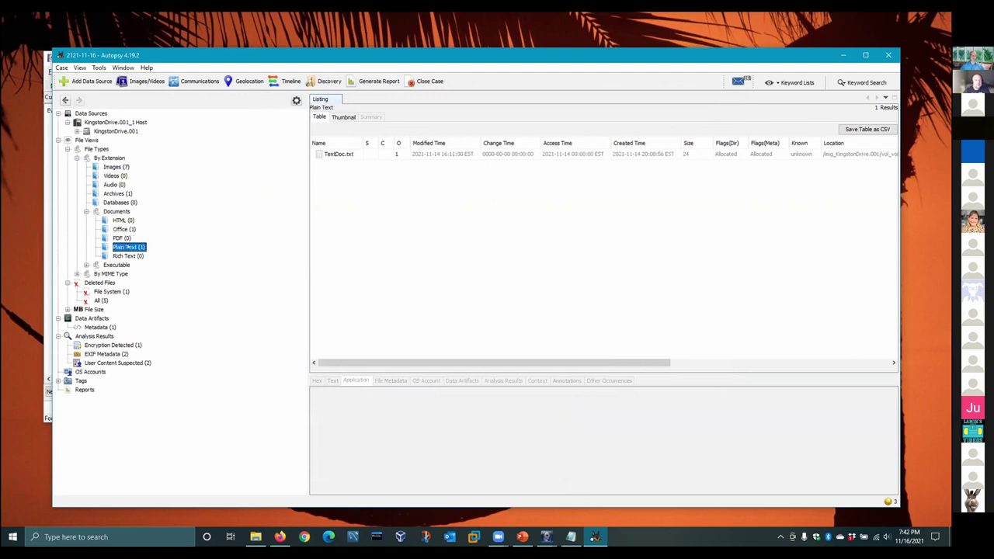
# - Check the executable file types, and collapse the executable, document and by-extension categories
pyautogui.click(86, 265)
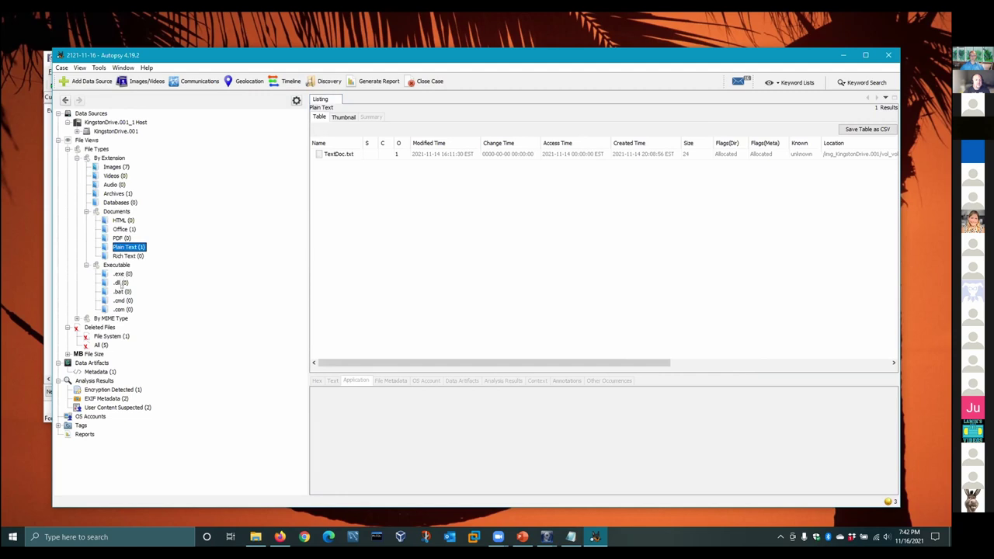
pyautogui.click(85, 265)
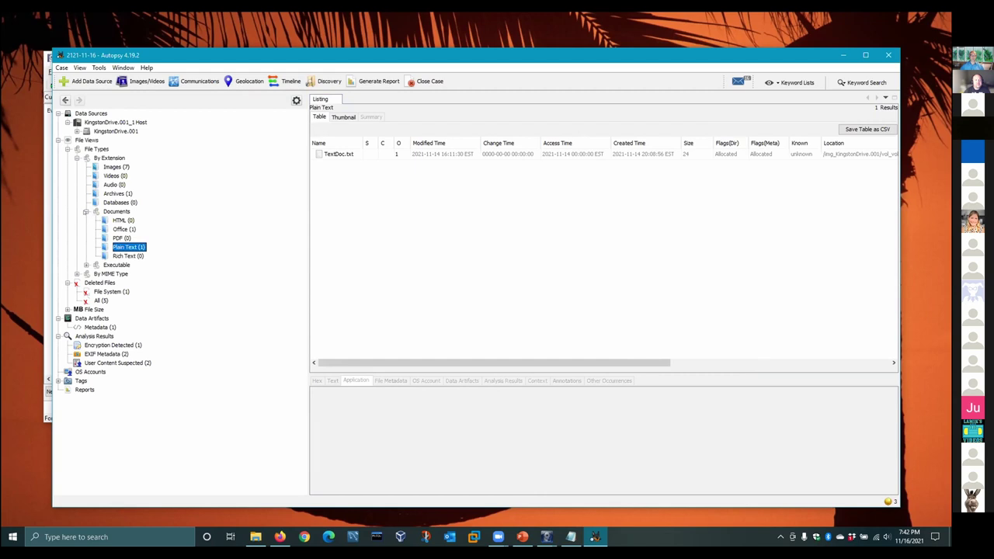
pyautogui.click(86, 212)
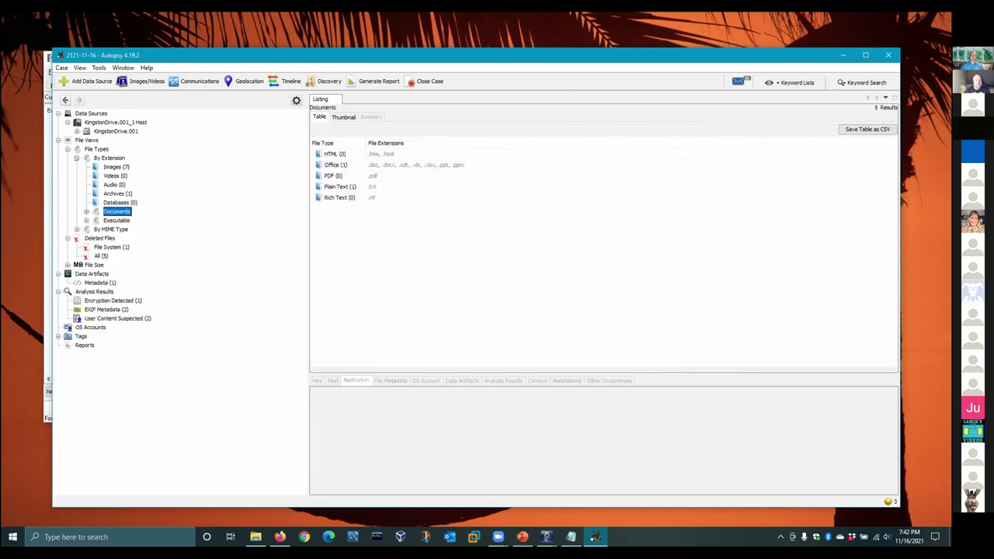
pyautogui.click(76, 157)
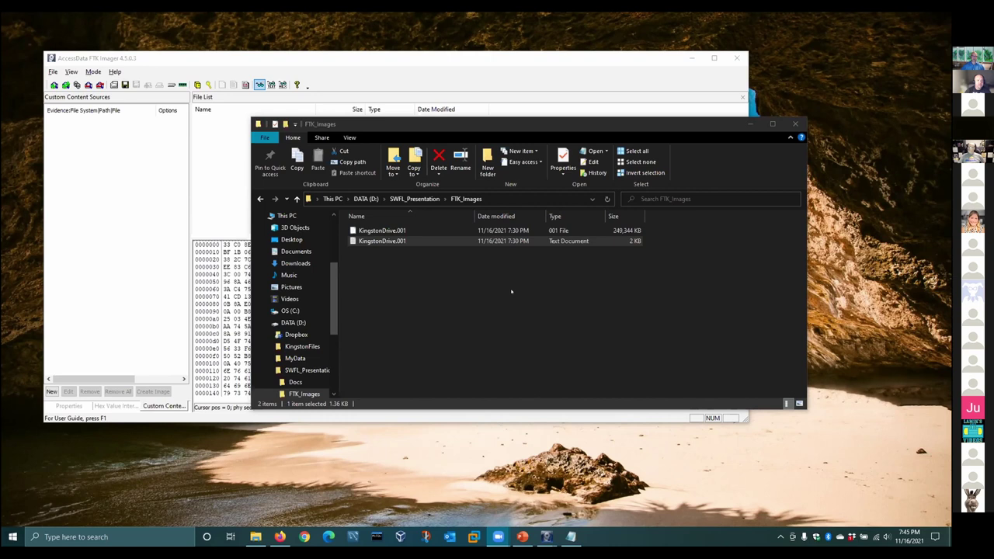
# - Move the FTK_Images folder window aside and switch to the PowerPoint slide show, advancing to the "Evidence of USB Connection to Windows Computer" slide
pyautogui.click(580, 125)
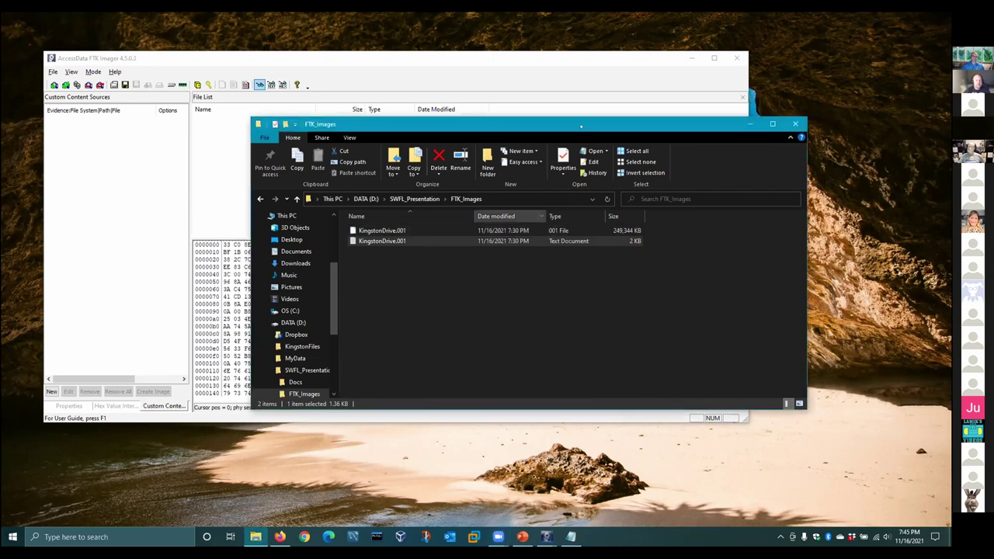
pyautogui.moveTo(580, 125); pyautogui.dragTo(673, 81)
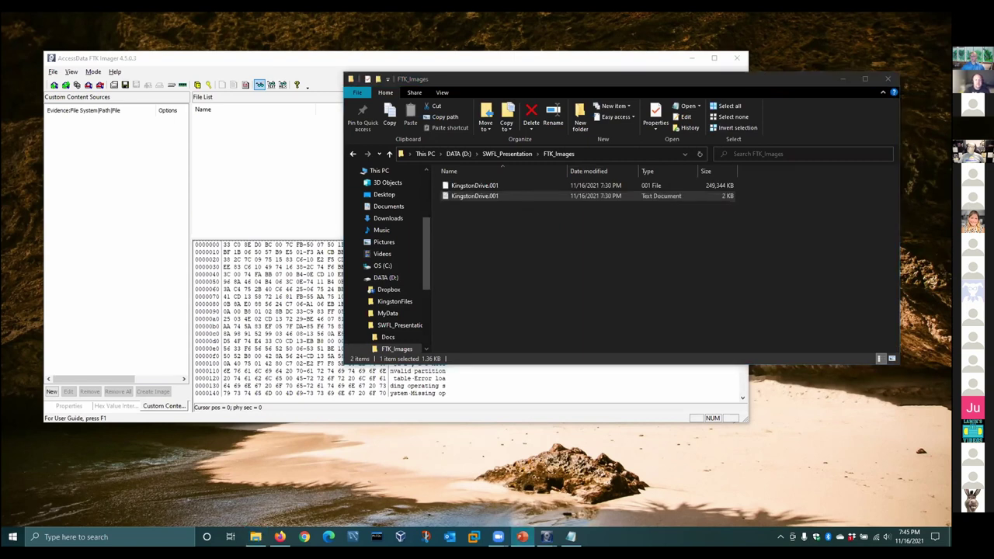
pyautogui.hotkey('alt', 'Tab')
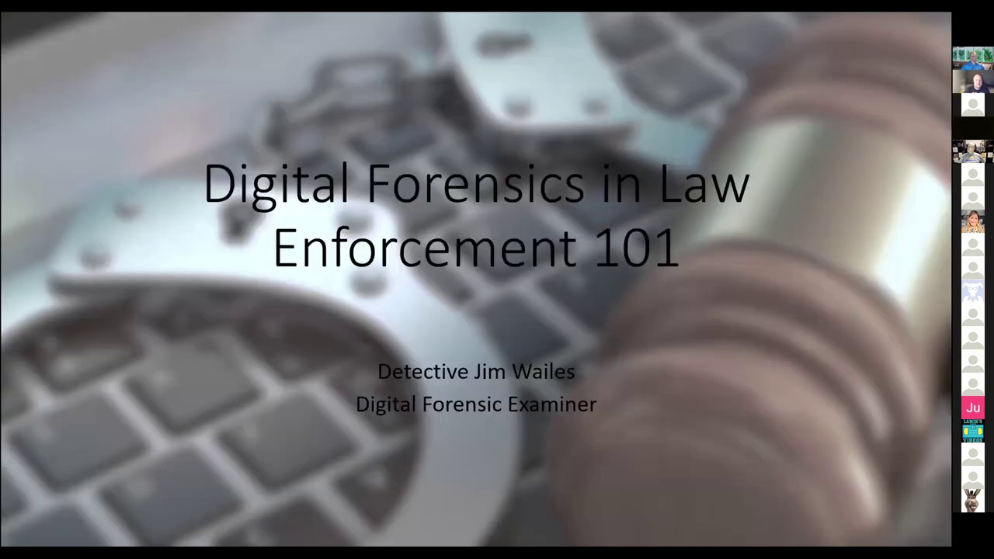
pyautogui.press('Right')
pyautogui.press('Right')
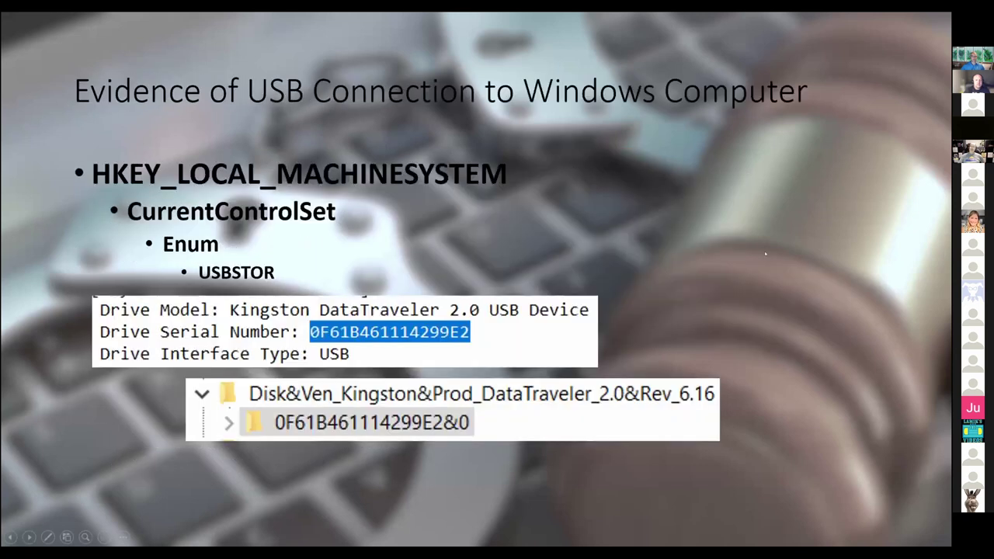